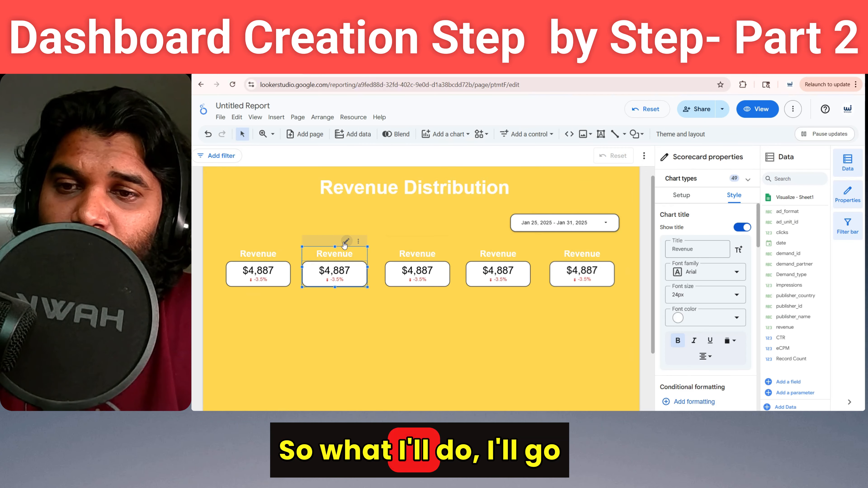
- Change the second scorecard's metric to impressions and set its title to "Impressions"
left_click(681, 195)
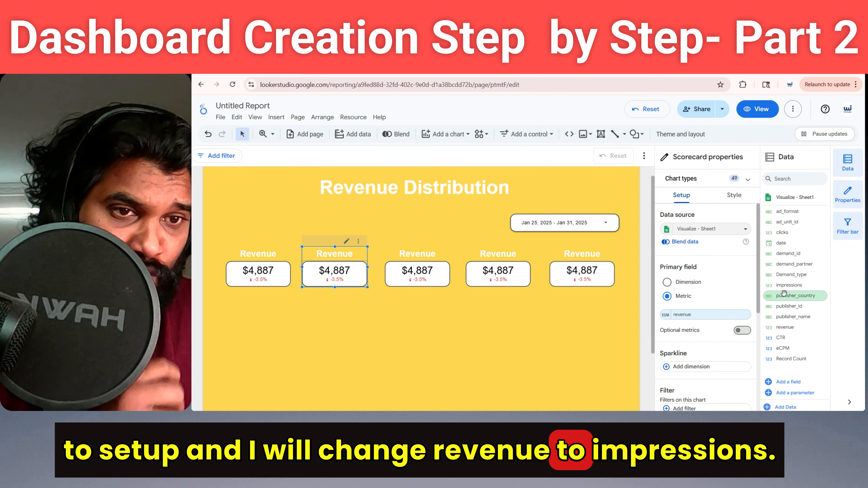
left_click_drag(789, 285, 701, 318)
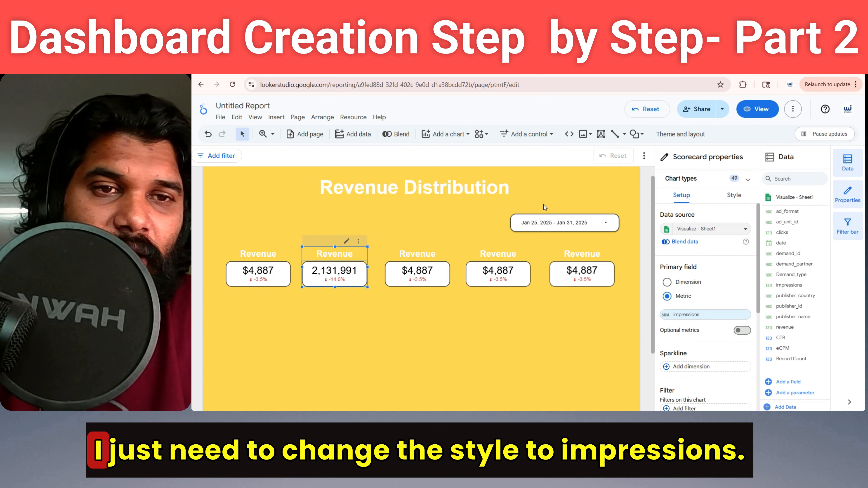
left_click(735, 195)
double_click(697, 249)
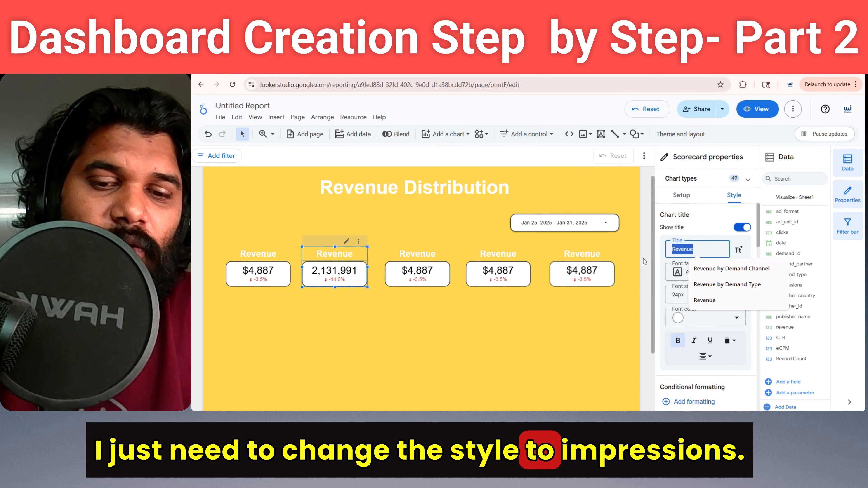
type("Imnp")
key("BackSpace")
key("BackSpace")
type("pres")
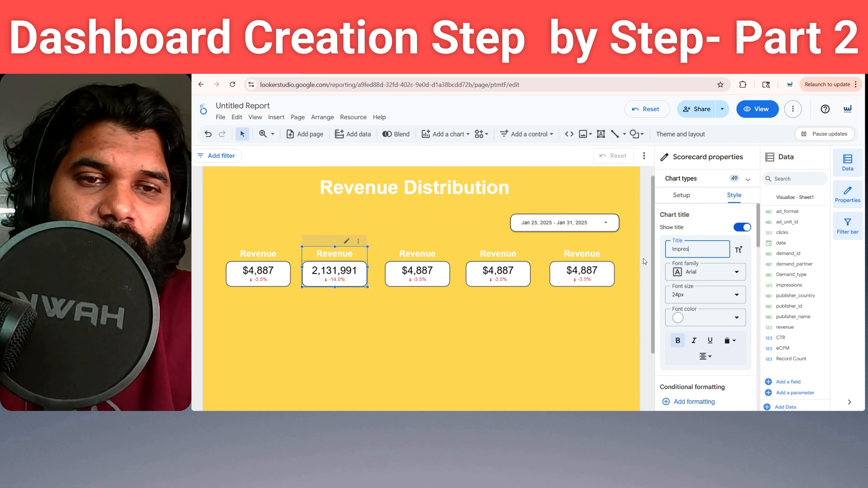
type("sions")
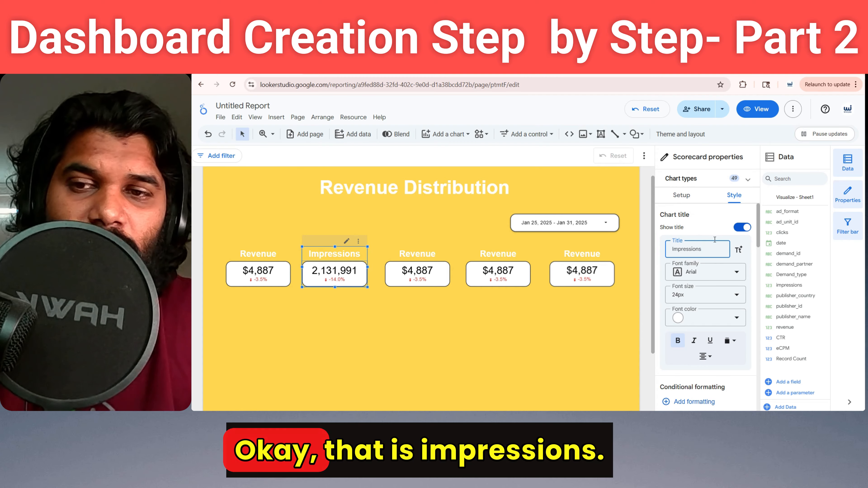
left_click(557, 302)
- Change the third scorecard's metric to clicks and set its title to "Clicks"
left_click(419, 274)
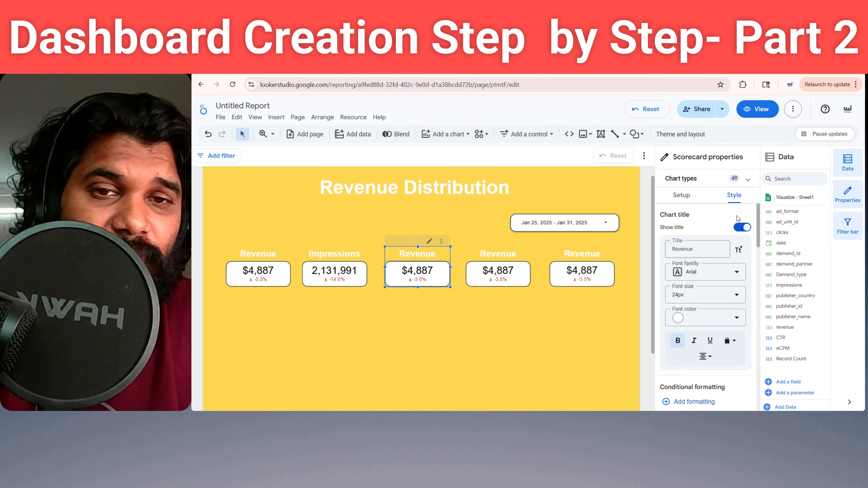
left_click(688, 199)
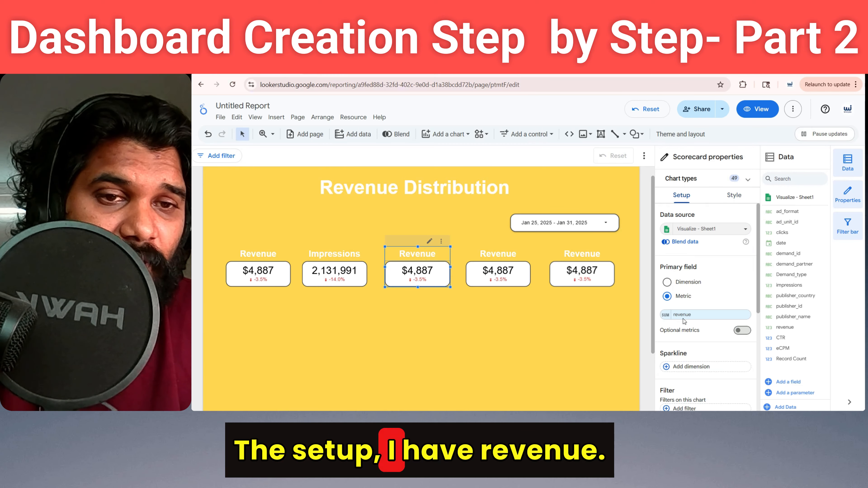
left_click_drag(783, 232, 700, 323)
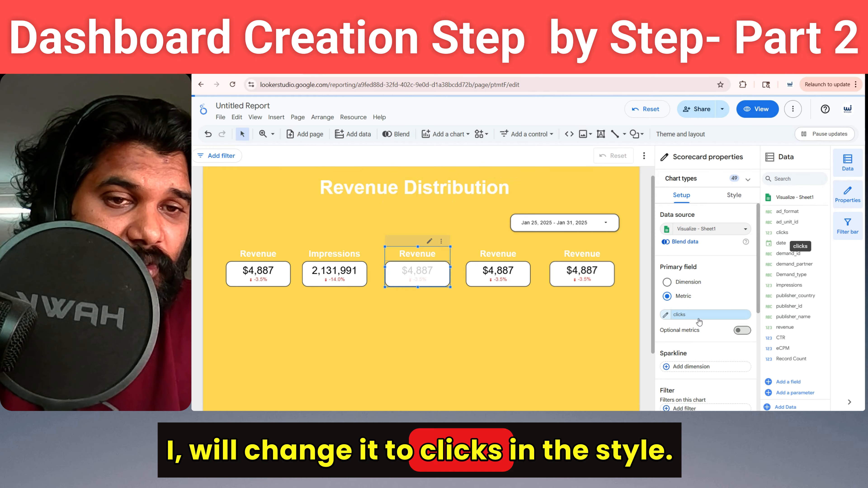
left_click(729, 202)
double_click(683, 249)
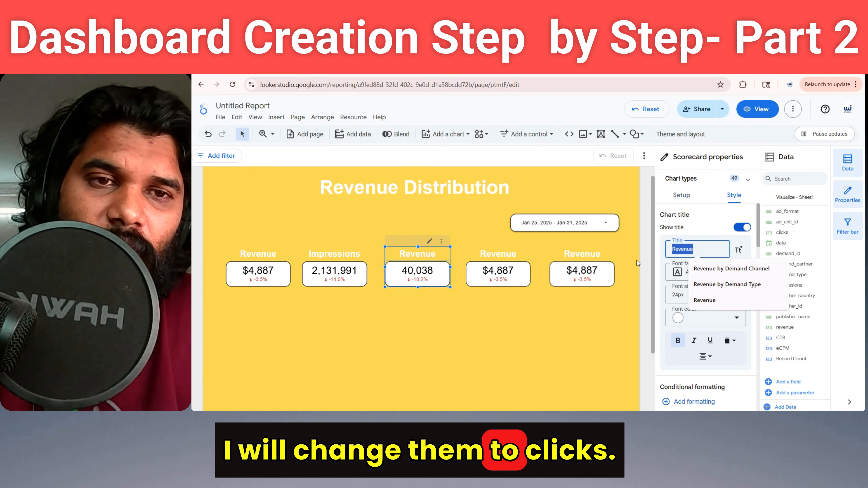
type("Clicks")
left_click(630, 246)
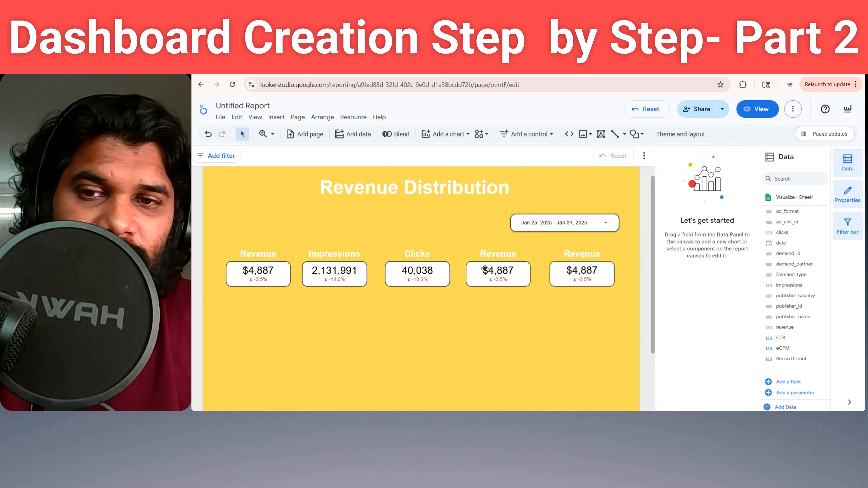
- Change the fourth scorecard's metric to CTR and set its title to "CTR"
left_click(491, 276)
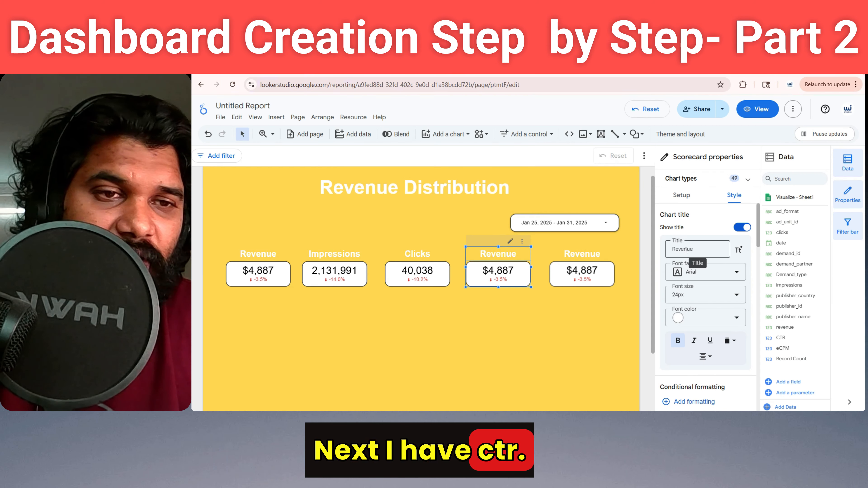
left_click(688, 196)
left_click_drag(785, 338, 755, 320)
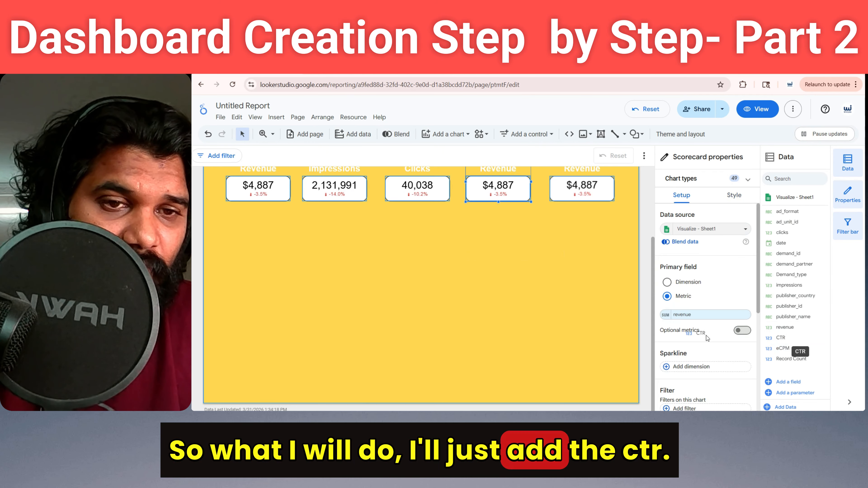
left_click_drag(706, 336, 701, 320)
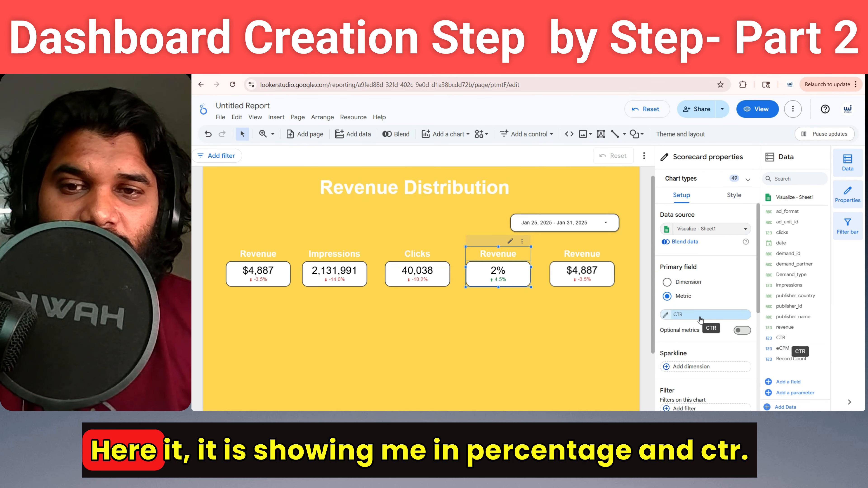
left_click(734, 196)
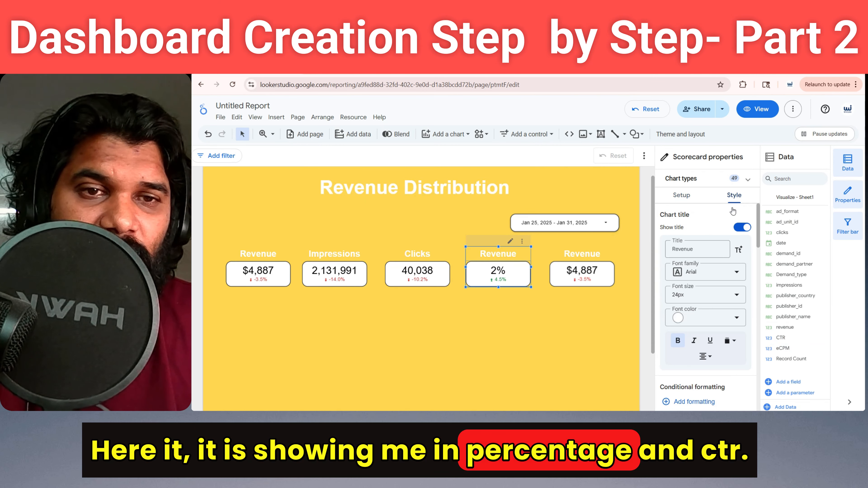
double_click(699, 246)
type("CTR")
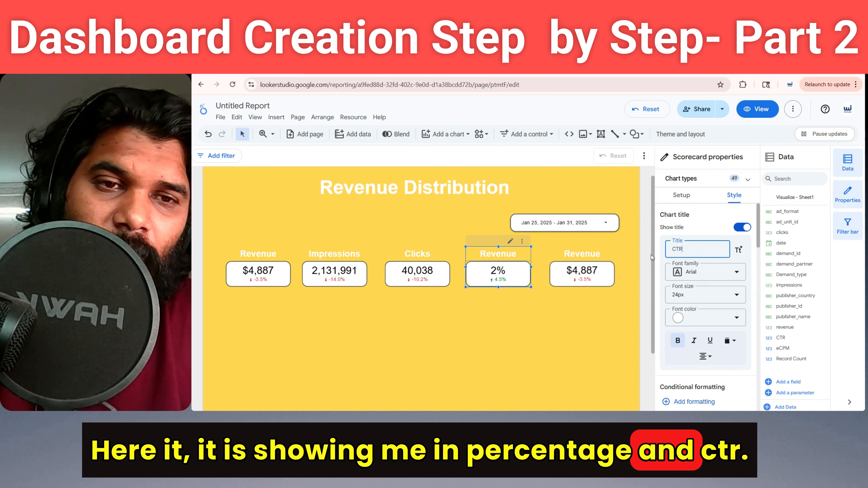
left_click(549, 322)
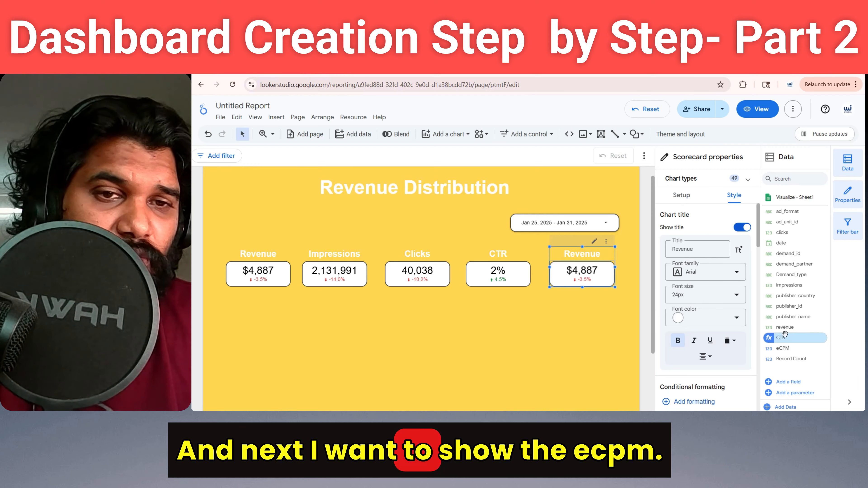
- Change the fifth scorecard's metric to eCPM and set its title to "eCPM"
left_click(681, 195)
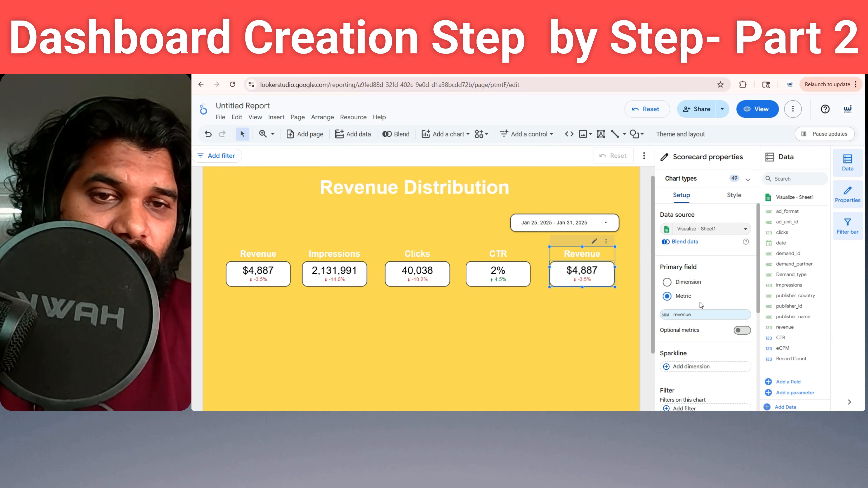
left_click_drag(784, 349, 704, 314)
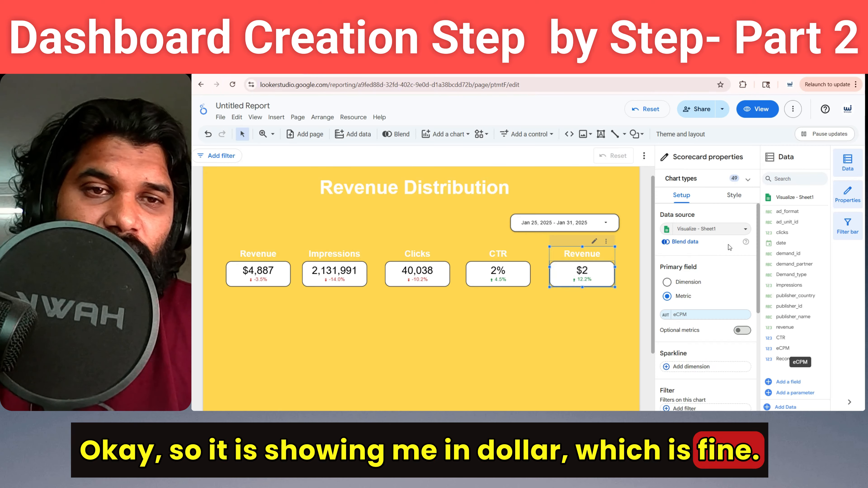
left_click(734, 195)
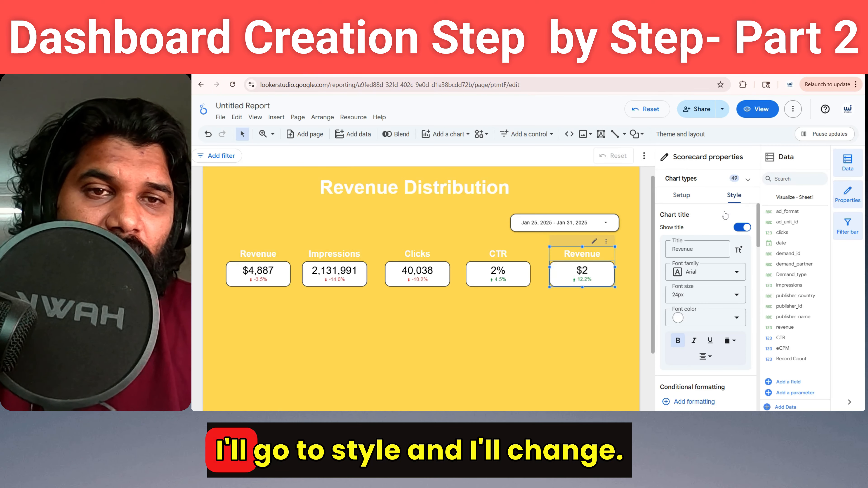
left_click(686, 249)
key("BackSpace")
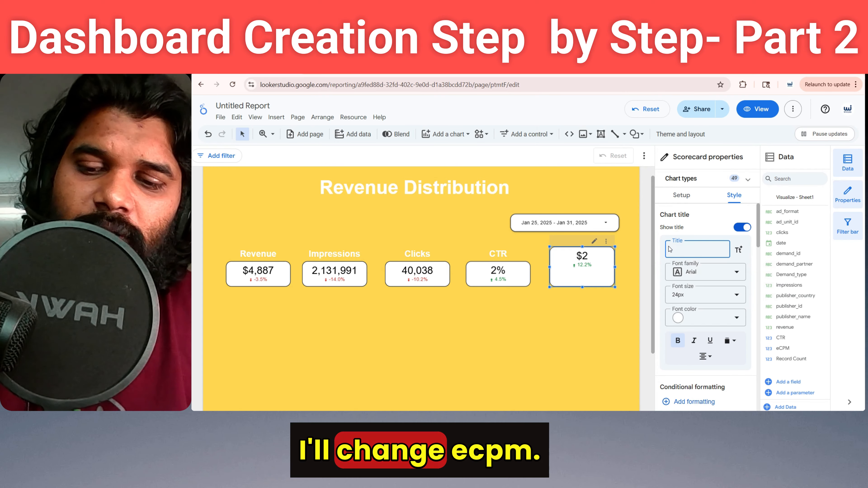
type("eCPM")
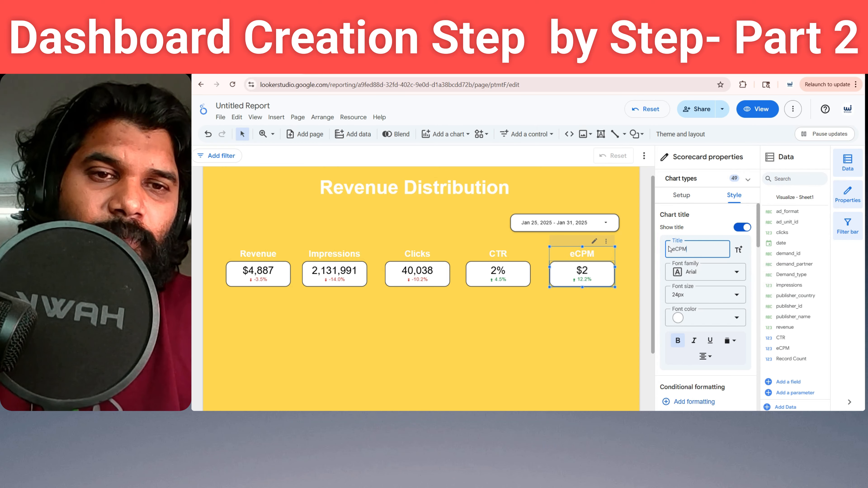
left_click(603, 329)
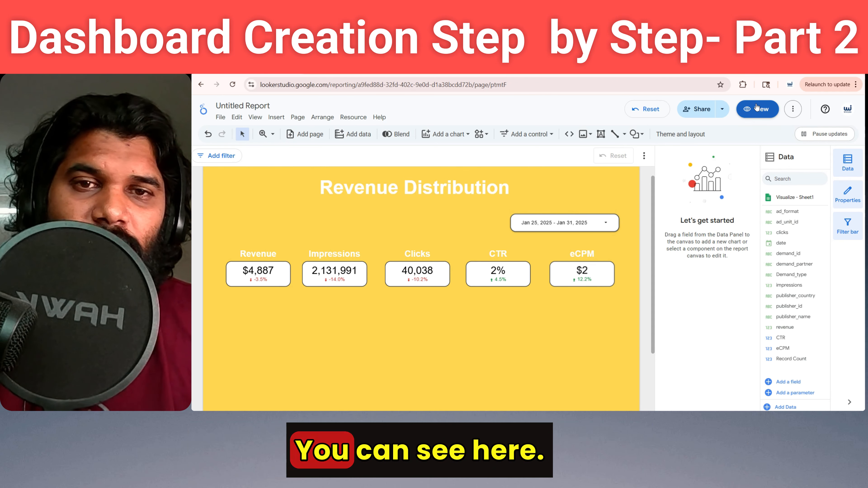
- Preview the report in view mode and look over the charts in the reference Adtech Dashboard
left_click(757, 109)
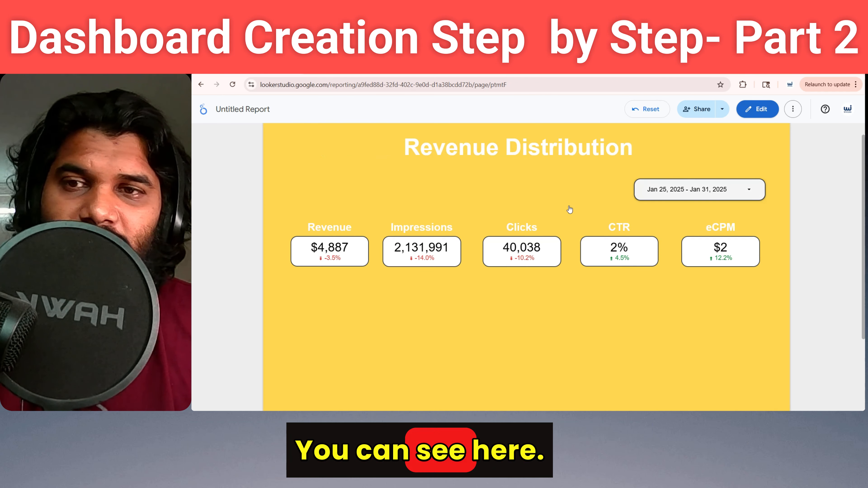
left_click(768, 113)
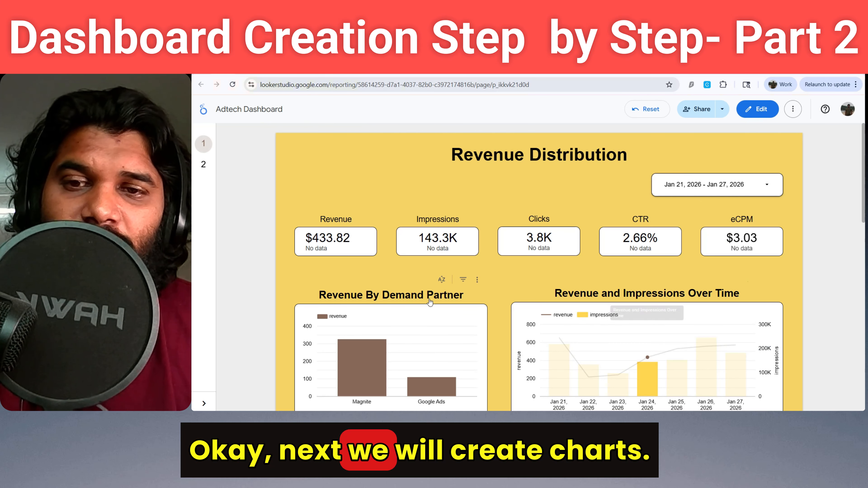
scroll(513, 274, "down", 3)
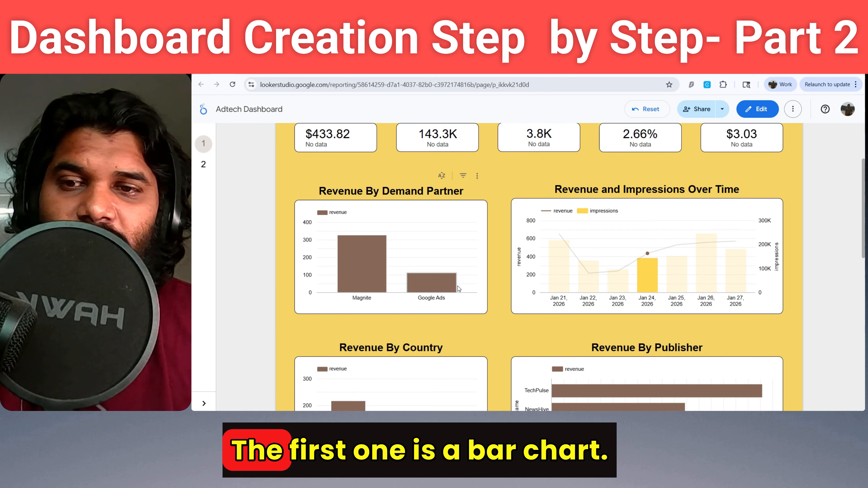
mouse_move(371, 266)
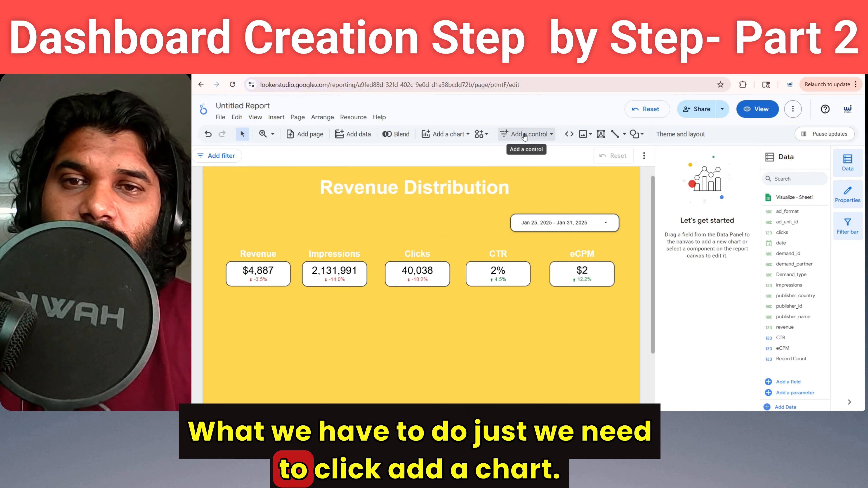
- Add a column chart to the report canvas below the Revenue and Impressions scorecards
left_click(457, 142)
left_click(456, 212)
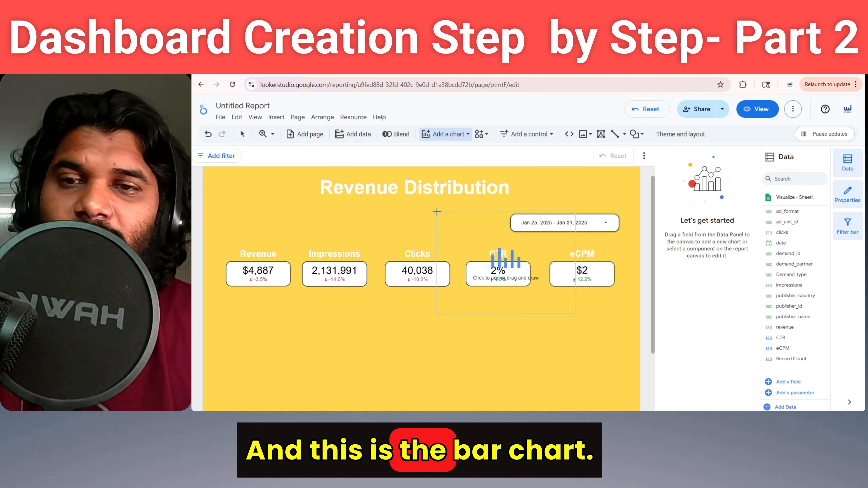
left_click(224, 315)
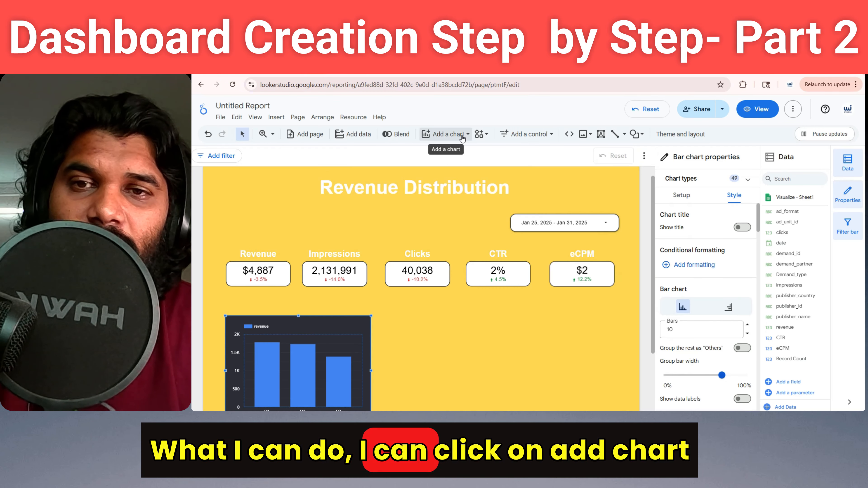
- Add a combo chart with a line and bars beside the column chart, level with its upper edge
left_click(463, 137)
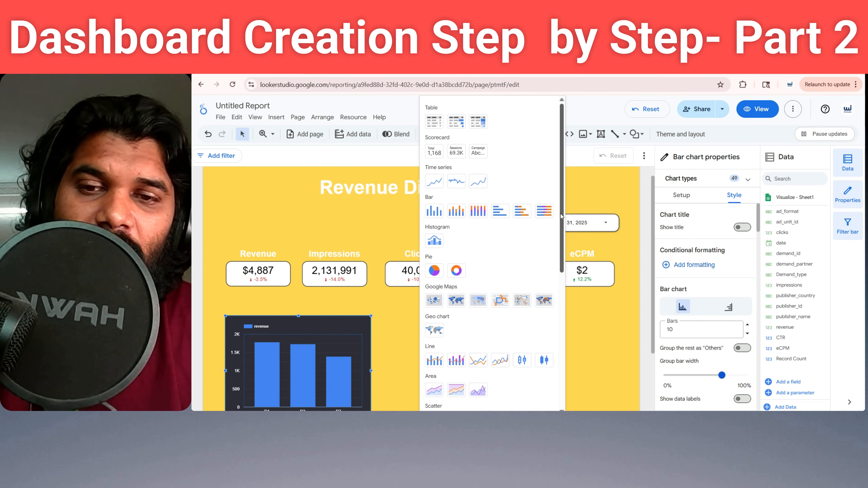
left_click_drag(561, 216, 572, 292)
left_click(435, 214)
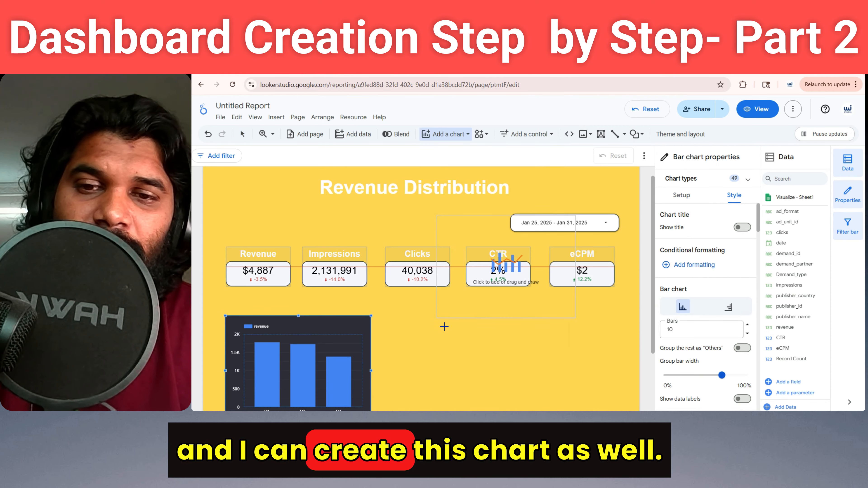
left_click(435, 317)
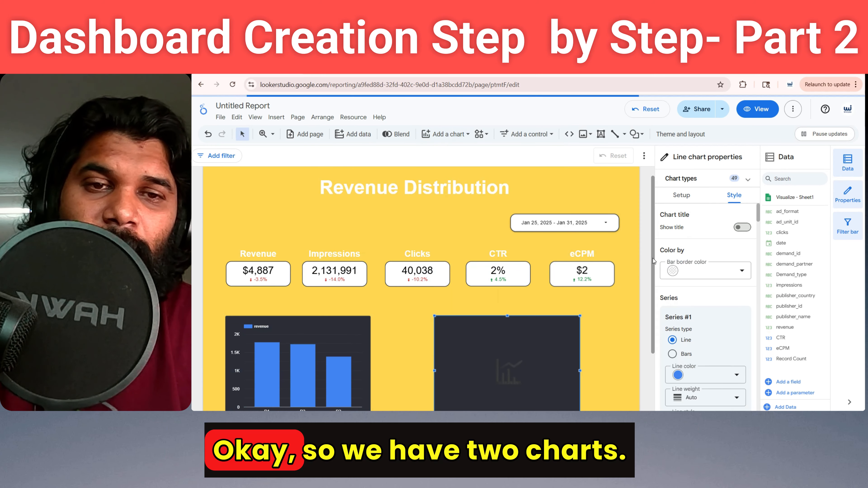
scroll(658, 285, "down", 1)
scroll(658, 285, "down", 1)
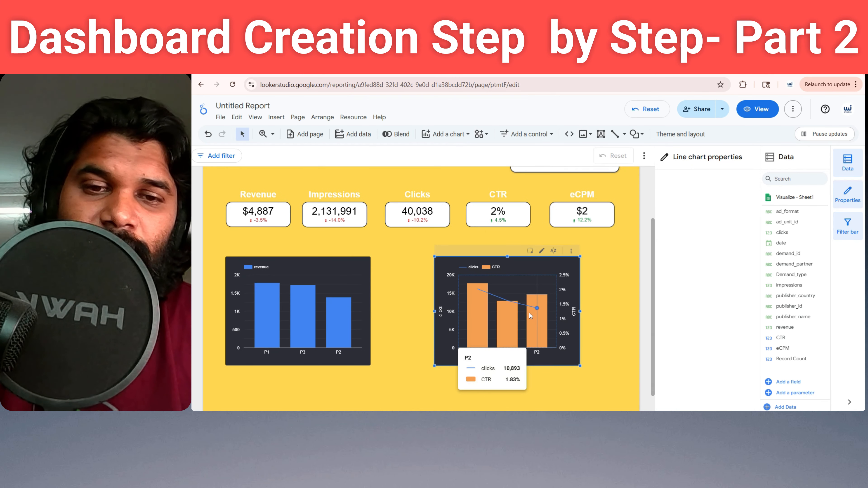
right_click(529, 313)
mouse_move(585, 312)
left_click(591, 361)
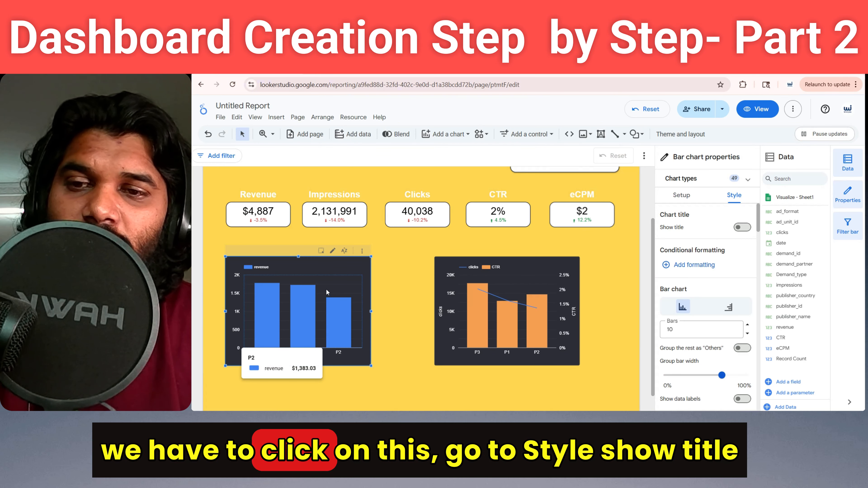
- Show the title of the column chart and set it to "Revenue by Demand Channel"
left_click(328, 295)
left_click(750, 230)
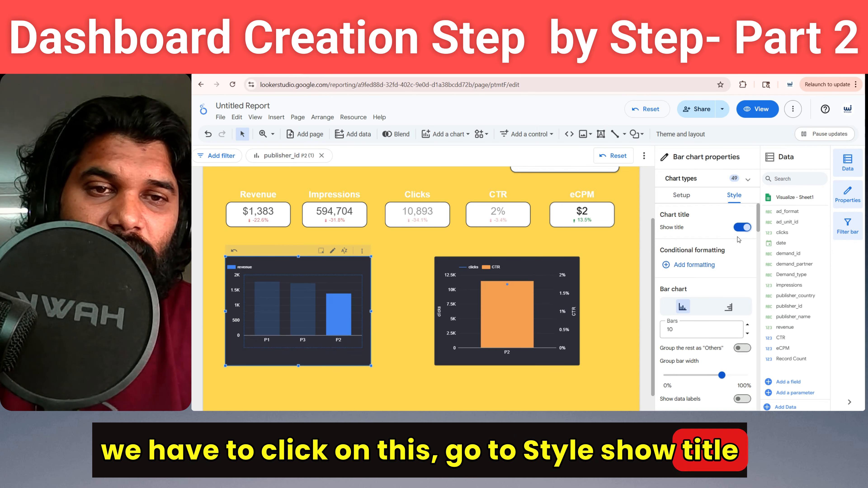
type("Rev")
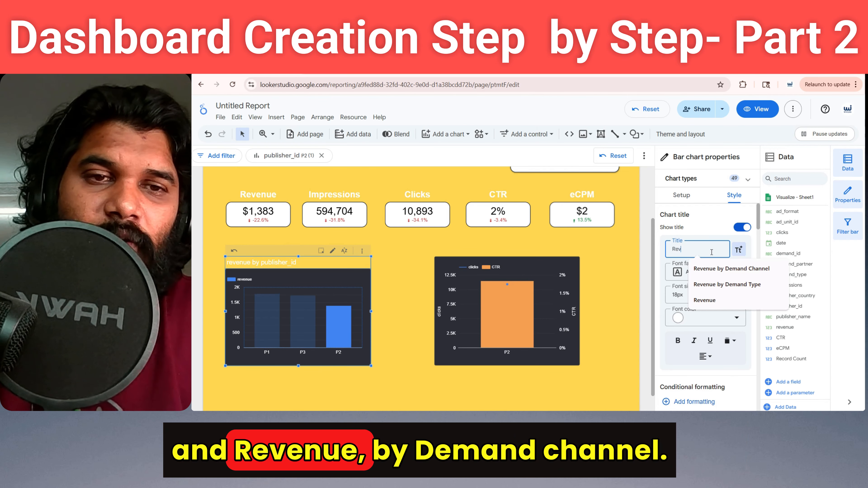
type("enue by De")
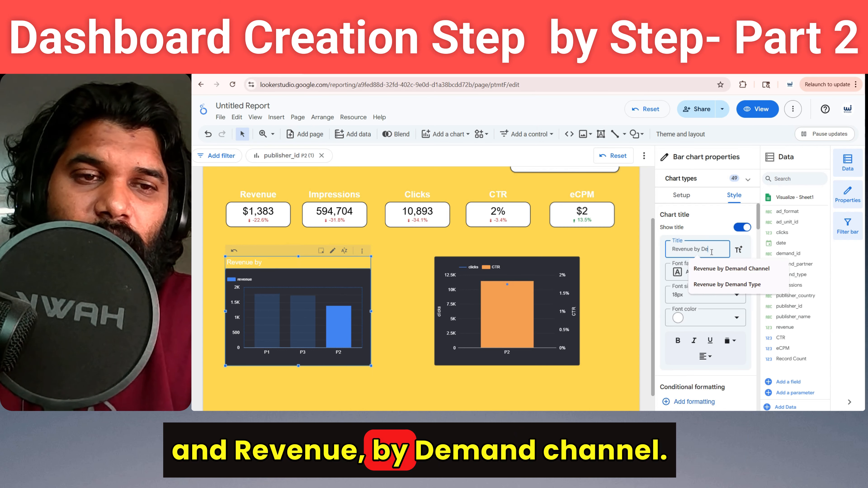
type("mar")
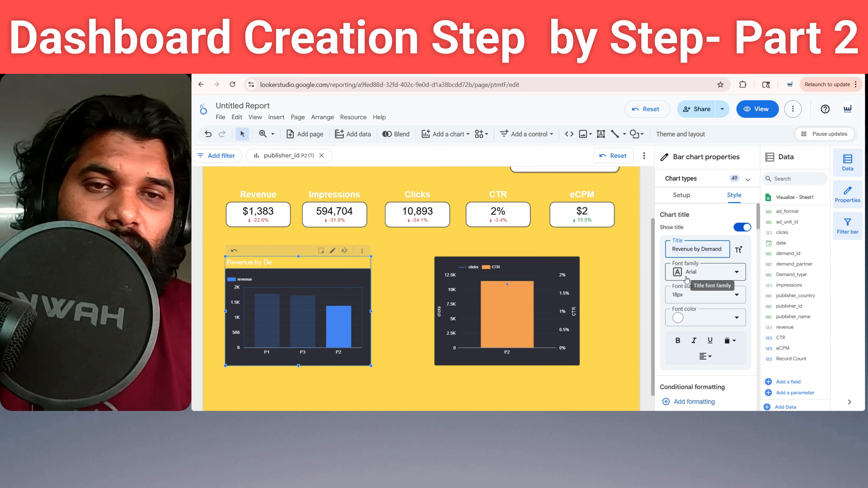
left_click(629, 268)
- Check the matching chart title in the reference Adtech Dashboard and correct the column chart's title to "Revenue by Demand Partner"
key("alt+Tab")
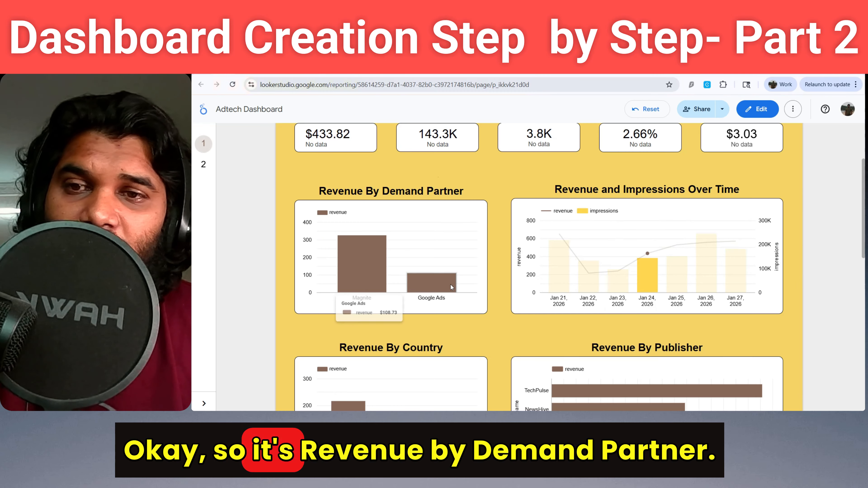
key("alt+Tab")
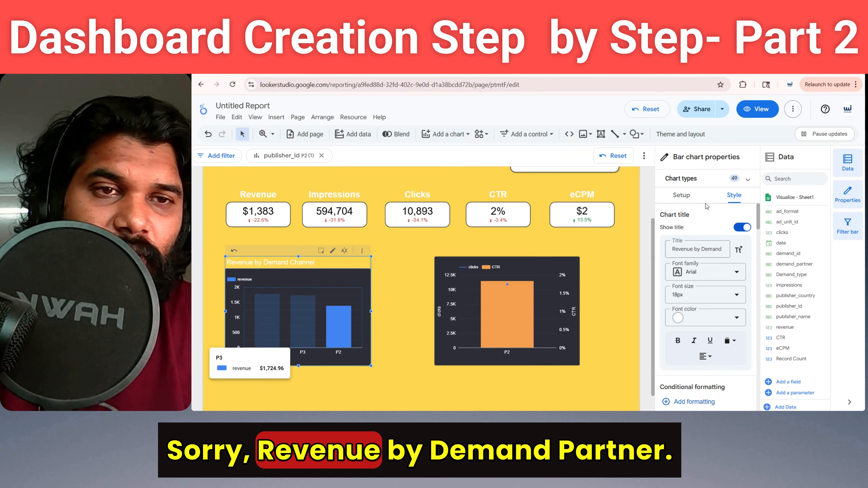
key("Right")
key("Right")
key("Right")
key("Right")
key("Right")
key("Right")
key("Right")
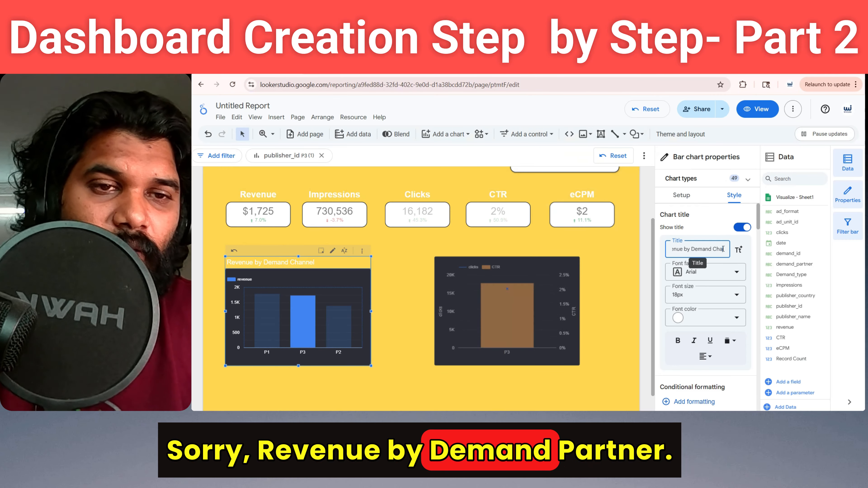
key("BackSpace")
key("BackSpace")
key("BackSpace")
key("BackSpace")
key("BackSpace")
key("BackSpace")
key("BackSpace")
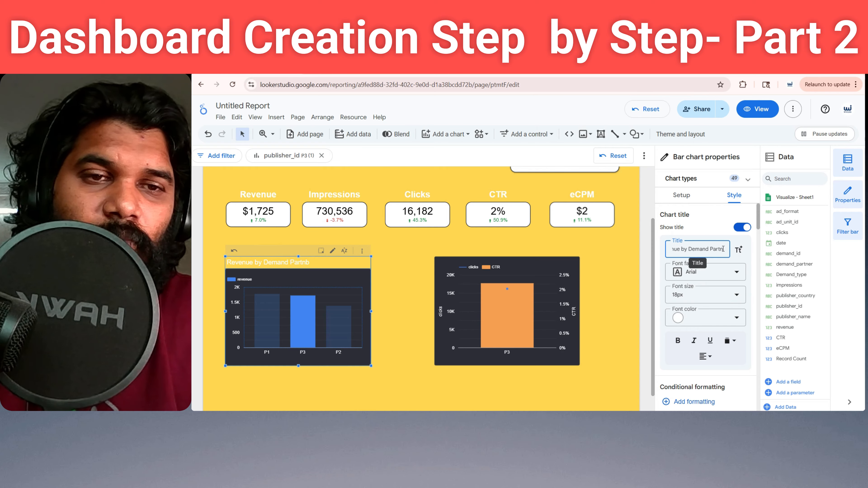
- Center the column chart's title and set its font size to 24px
left_click(706, 357)
left_click(721, 374)
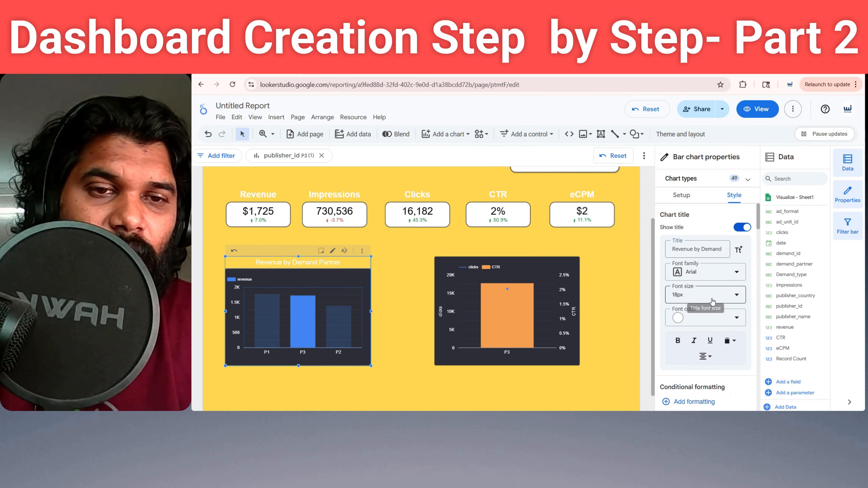
left_click(709, 324)
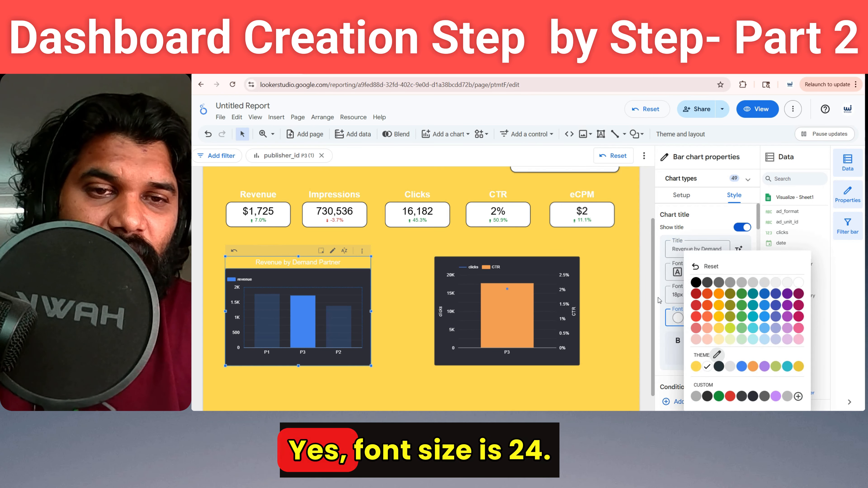
left_click(676, 301)
left_click(737, 295)
scroll(744, 198, "down", 2)
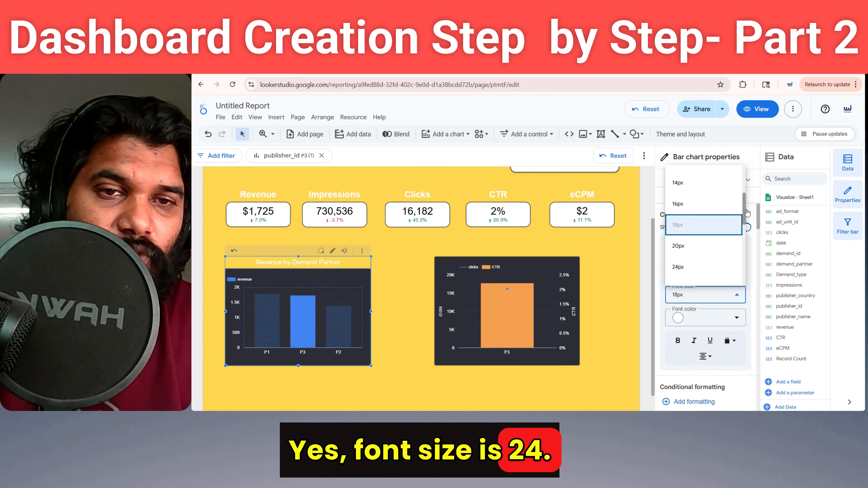
left_click(684, 256)
left_click(598, 276)
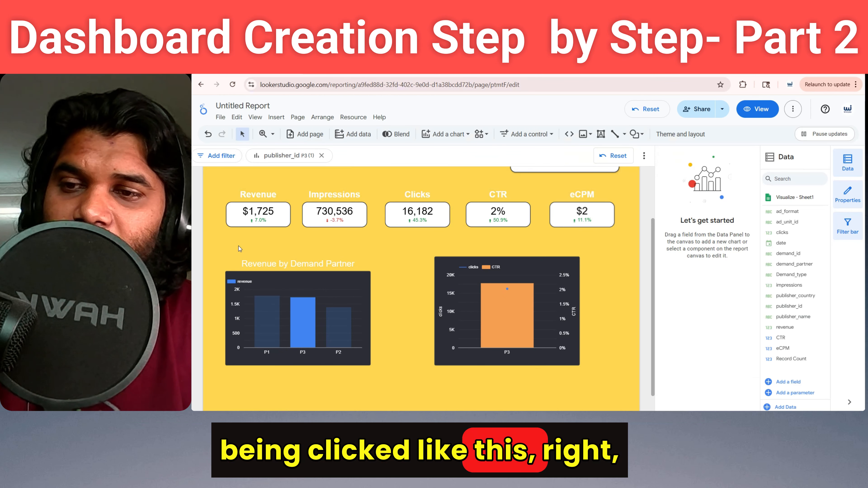
- Move the Revenue by Demand Partner column chart slightly down on the canvas
left_click(234, 252)
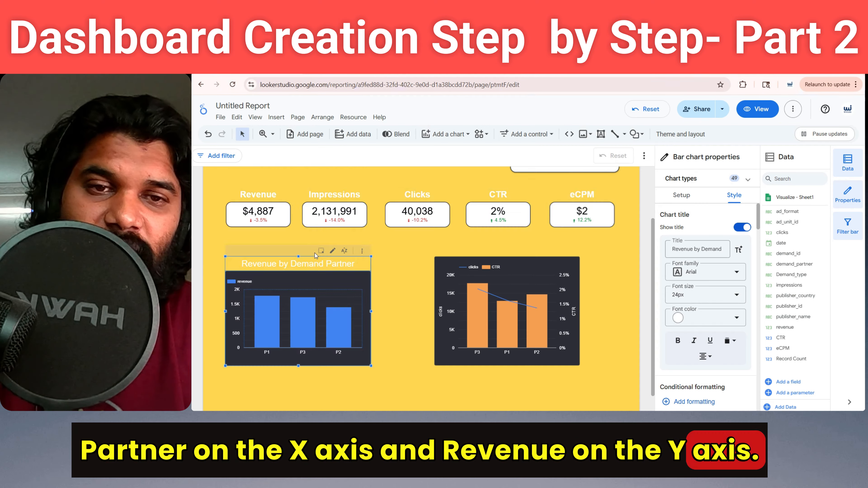
left_click_drag(314, 253, 337, 289)
left_click_drag(759, 223, 768, 266)
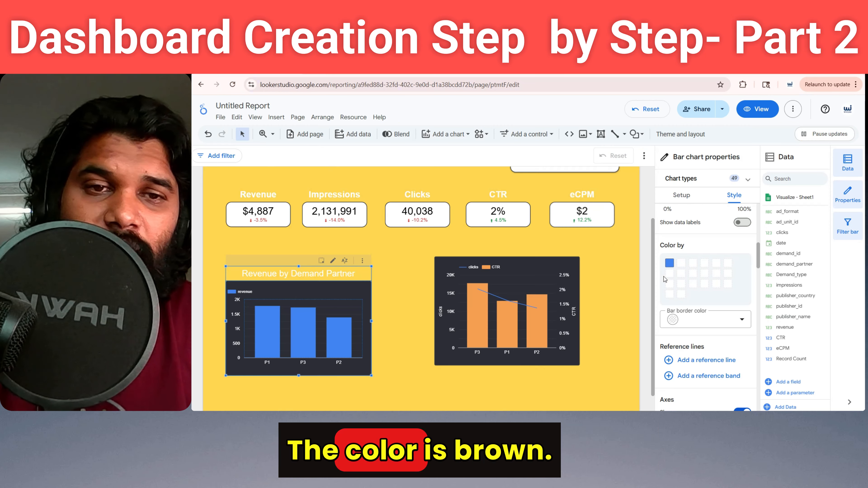
left_click(671, 264)
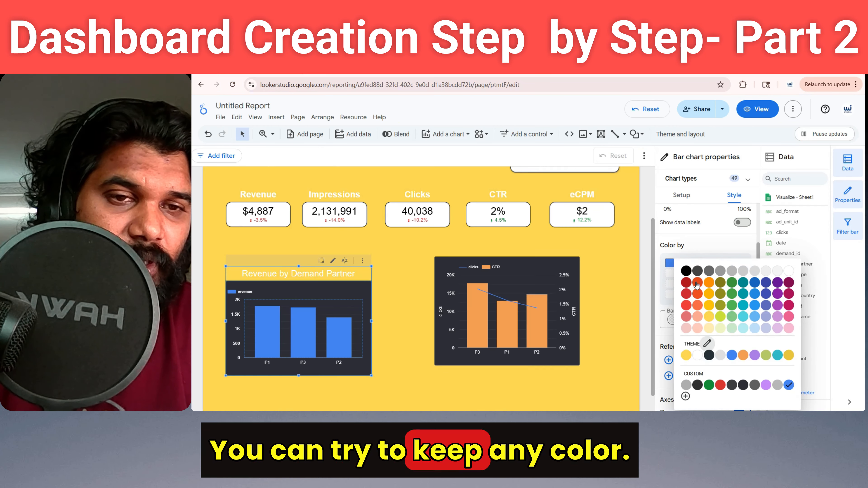
left_click(706, 249)
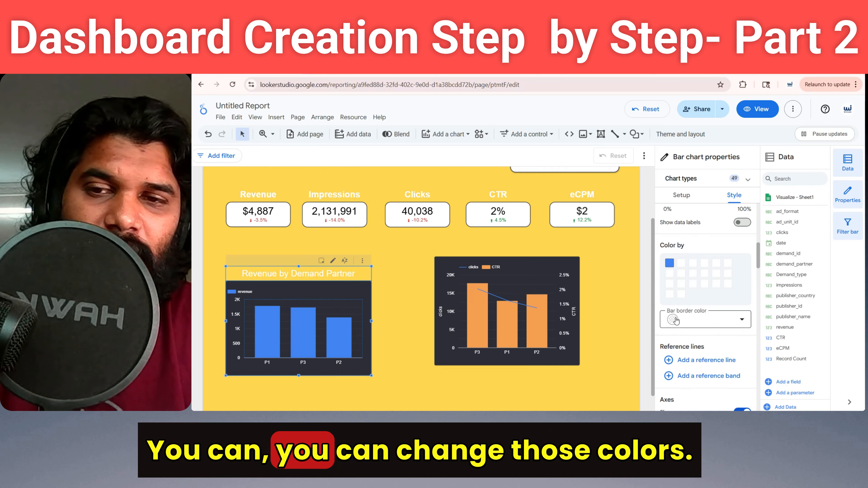
left_click(670, 263)
left_click(738, 247)
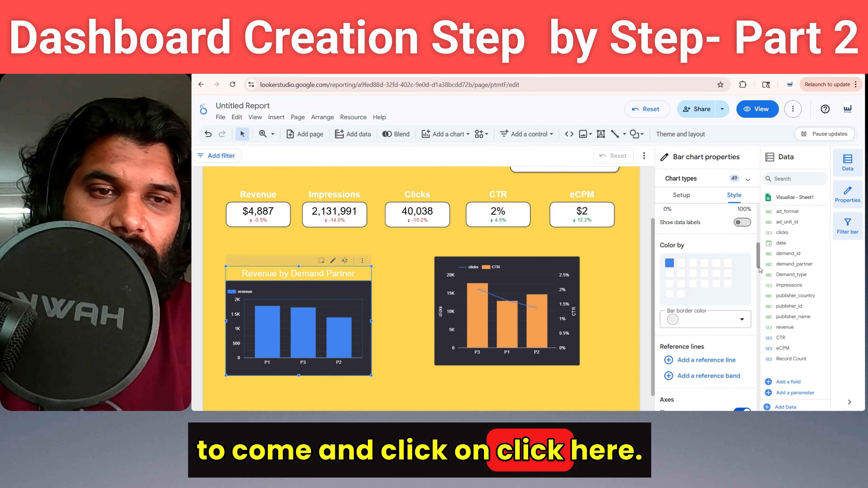
- Change the column chart's X-axis dimension to demand_partner, checking the reference Adtech Dashboard for the matching chart
left_click_drag(760, 269, 766, 213)
left_click(682, 195)
left_click_drag(789, 306, 701, 287)
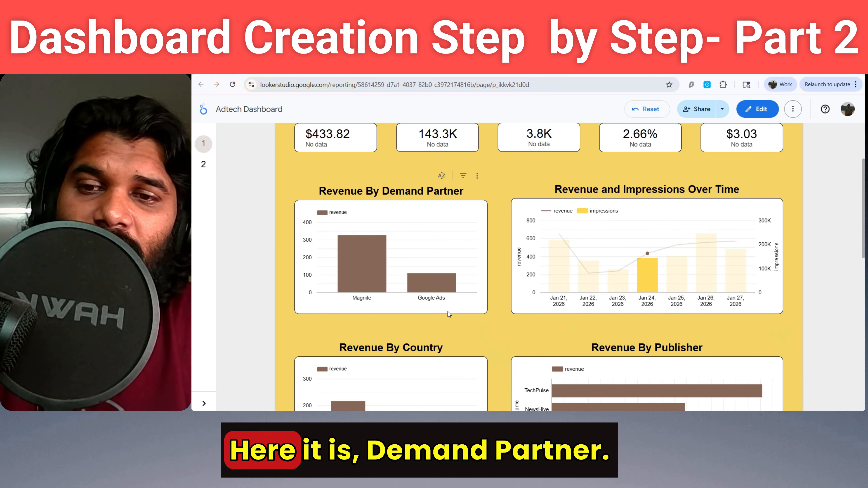
key("alt+Tab")
left_click(425, 180)
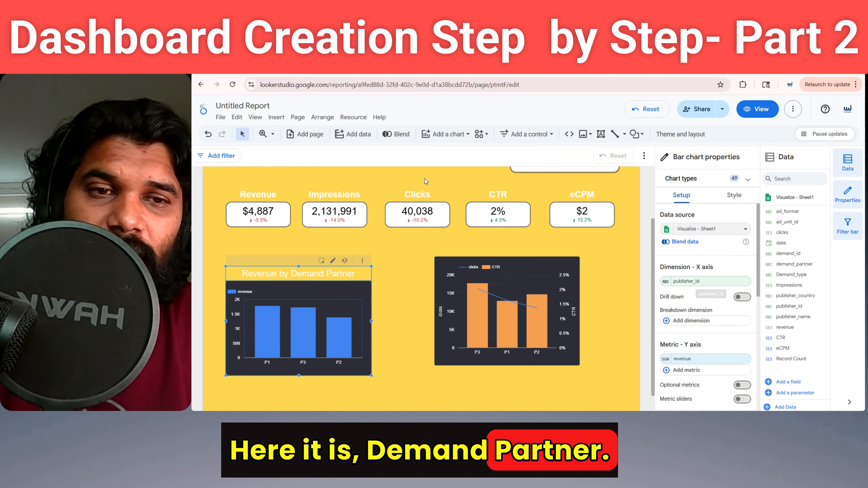
left_click_drag(790, 263, 707, 284)
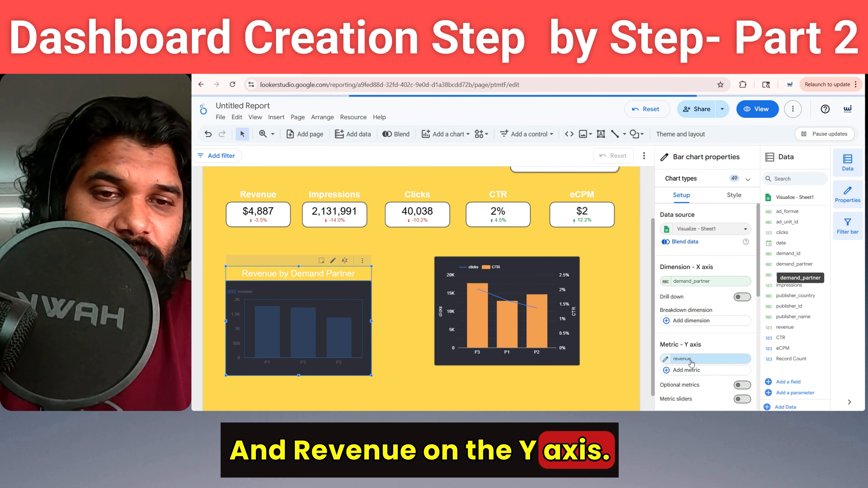
- Examine the revenue of each demand partner in the column chart and compare it with the matching chart in the reference dashboard
scroll(752, 305, "down", 2)
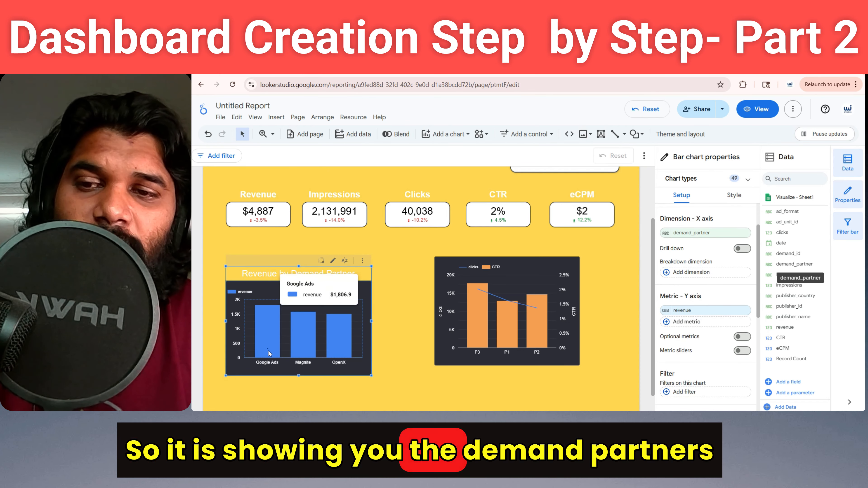
mouse_move(299, 337)
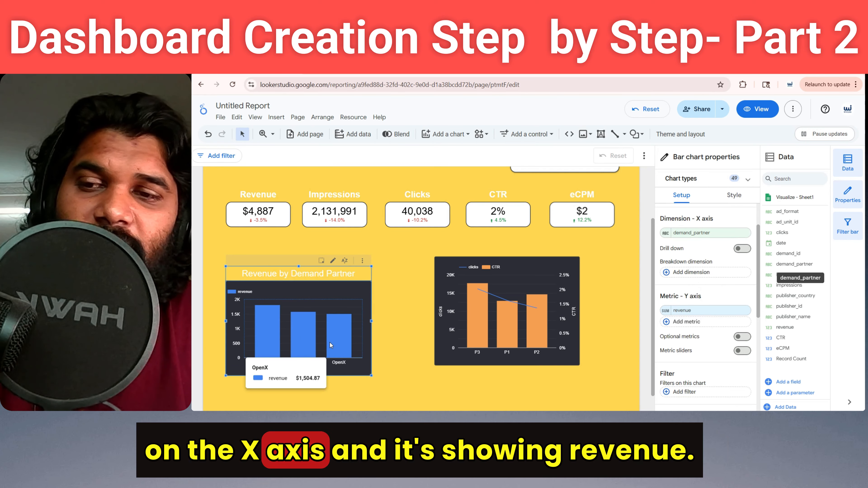
key("alt+Tab")
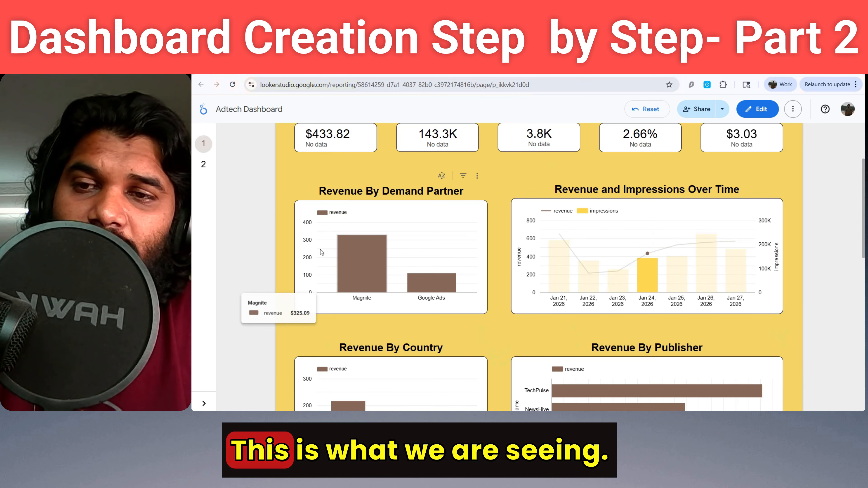
key("alt+Tab")
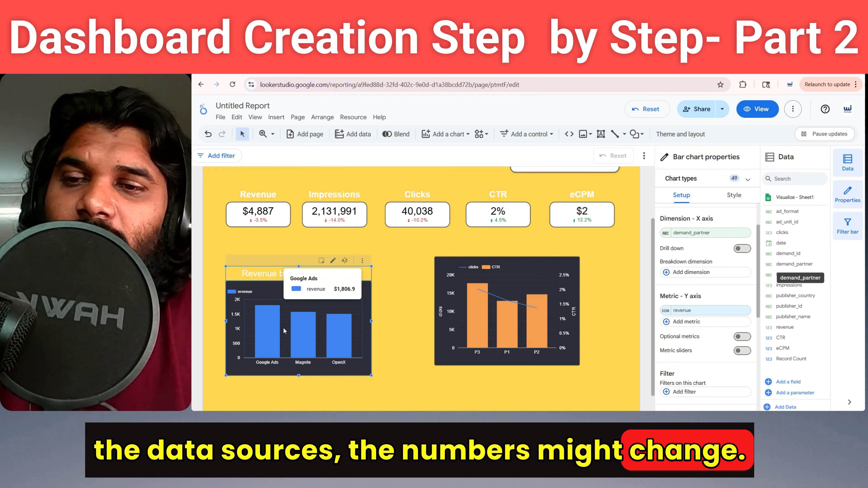
mouse_move(479, 319)
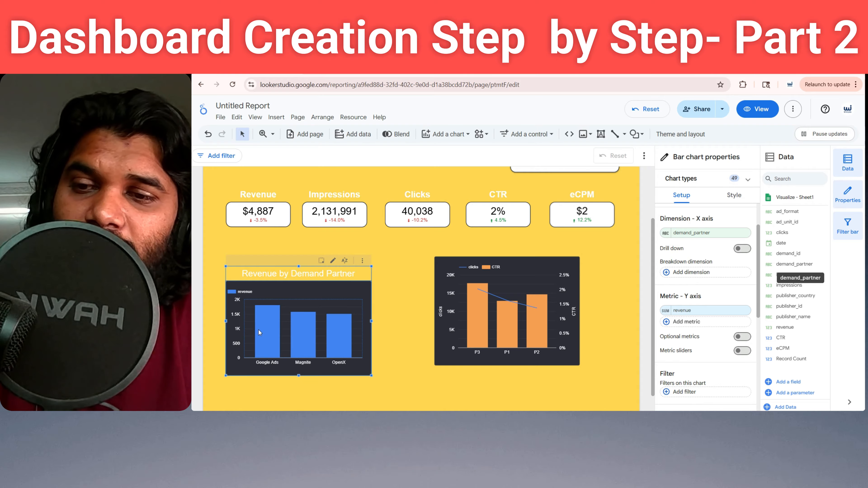
right_click(251, 329)
left_click(386, 306)
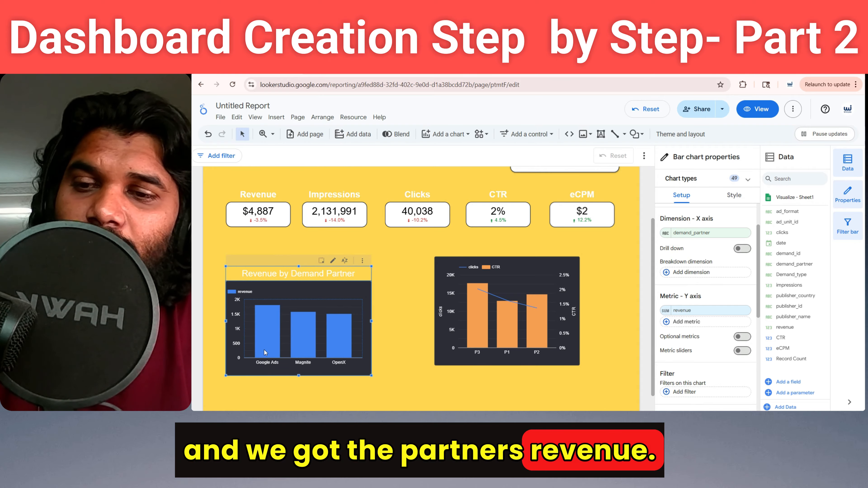
mouse_move(260, 321)
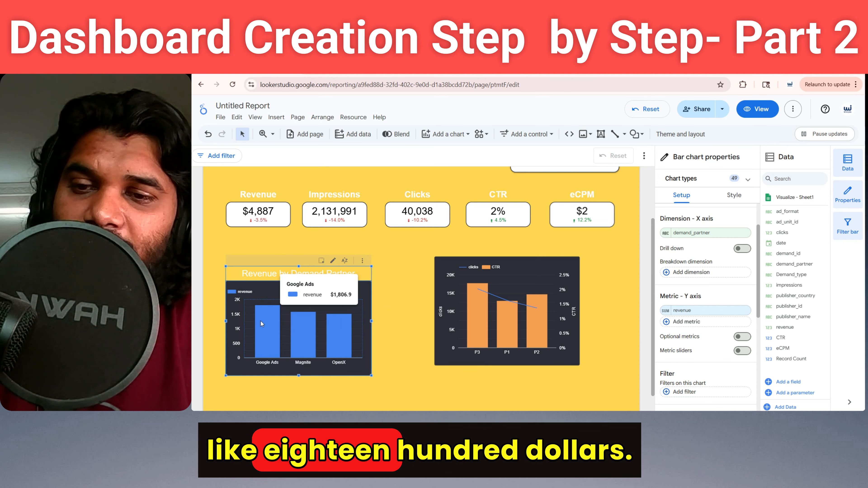
mouse_move(315, 327)
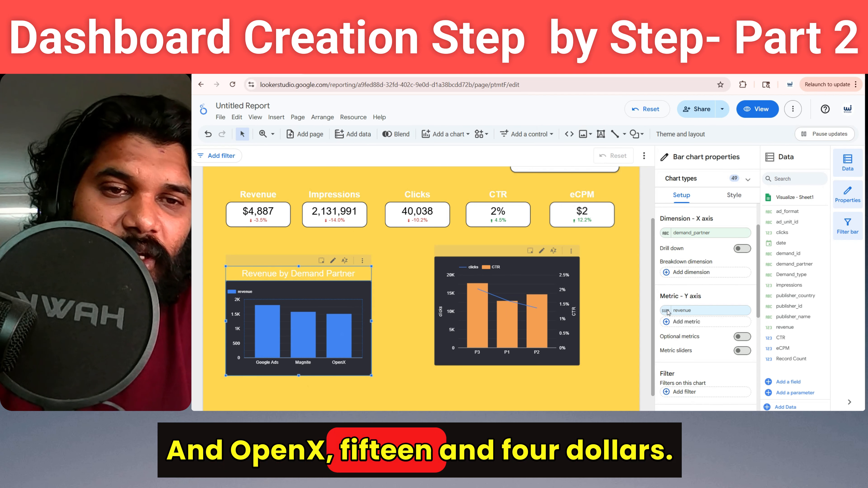
- Set the column chart's bar border color to white and its bar color to orange
scroll(758, 289, "down", 1)
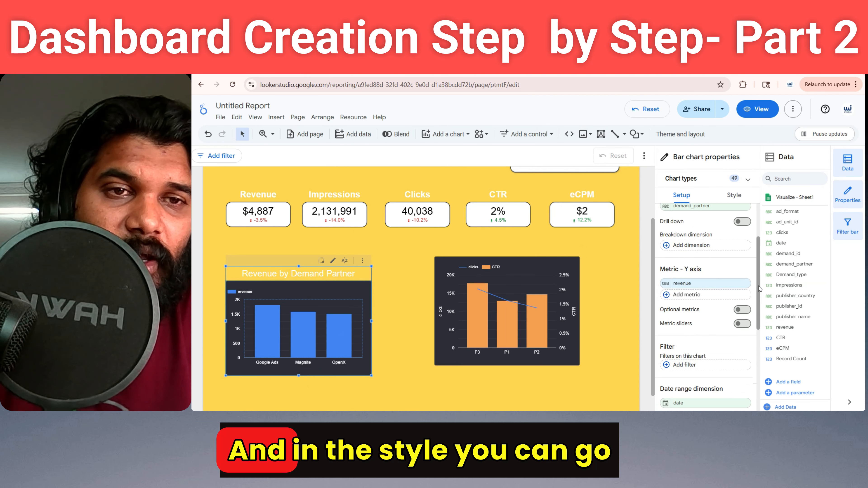
left_click(734, 195)
scroll(761, 252, "down", 5)
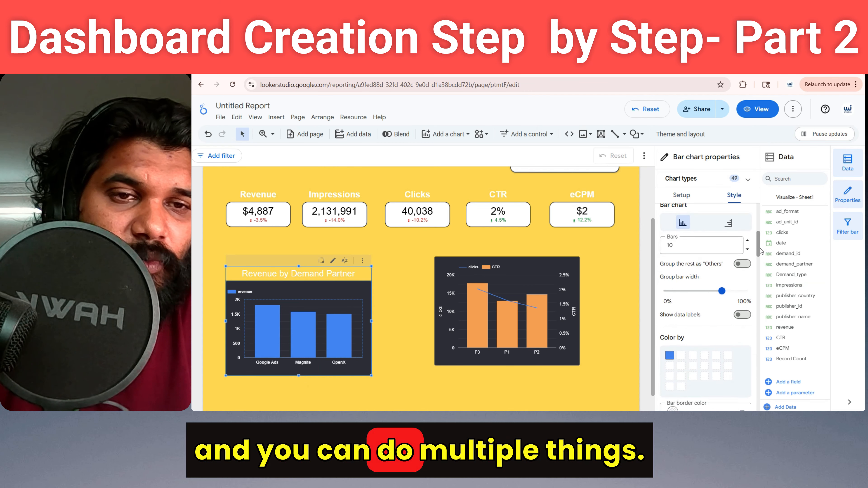
scroll(761, 251, "down", 4)
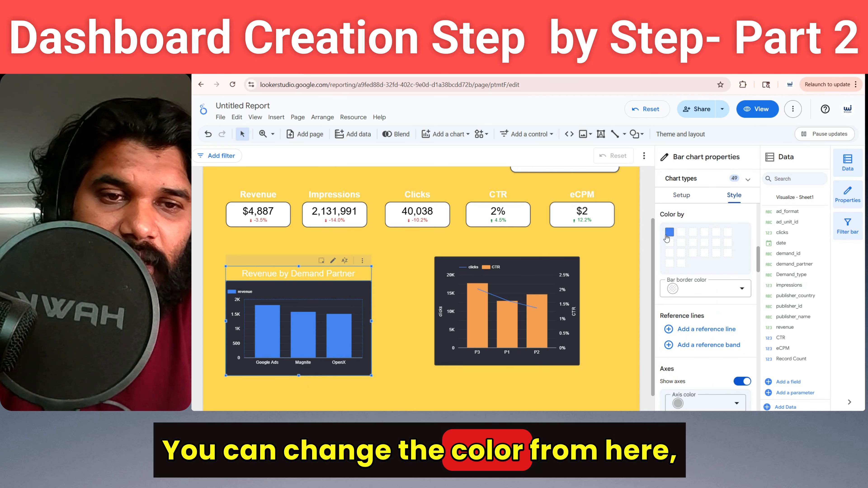
left_click(730, 296)
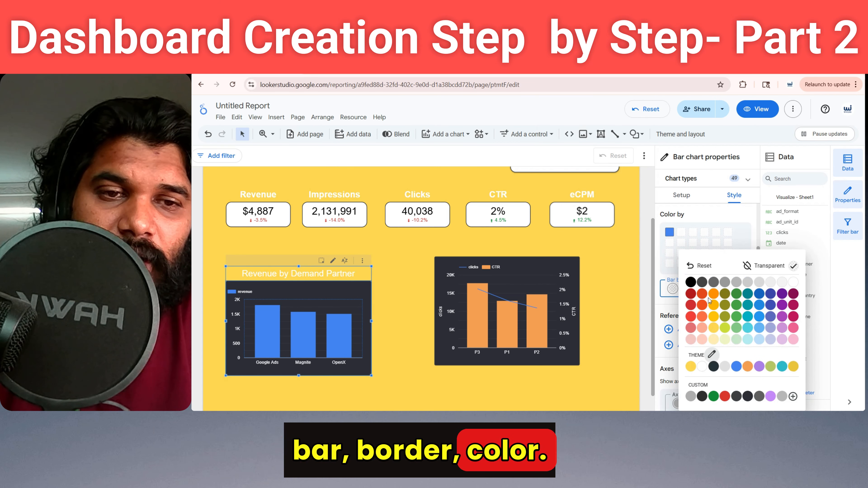
left_click(793, 283)
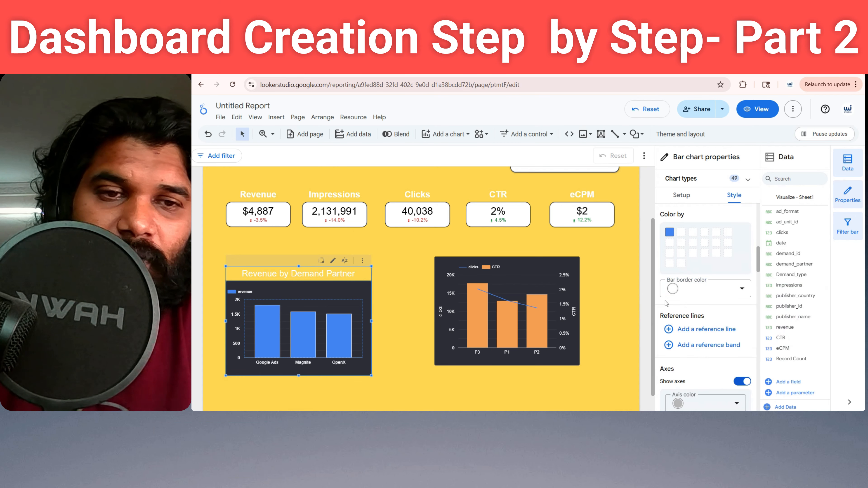
left_click(669, 233)
left_click(698, 278)
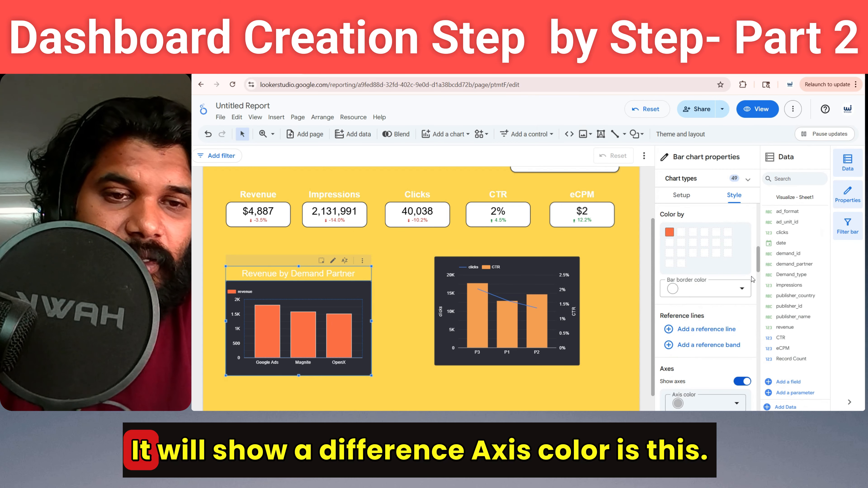
scroll(727, 250, "down", 5)
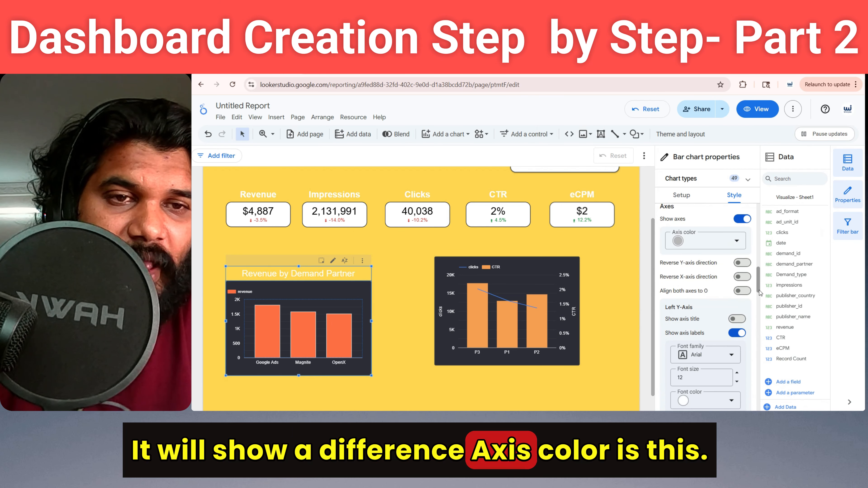
- Set the Revenue by Demand Partner chart's axis color to white, after trying out black
left_click(726, 241)
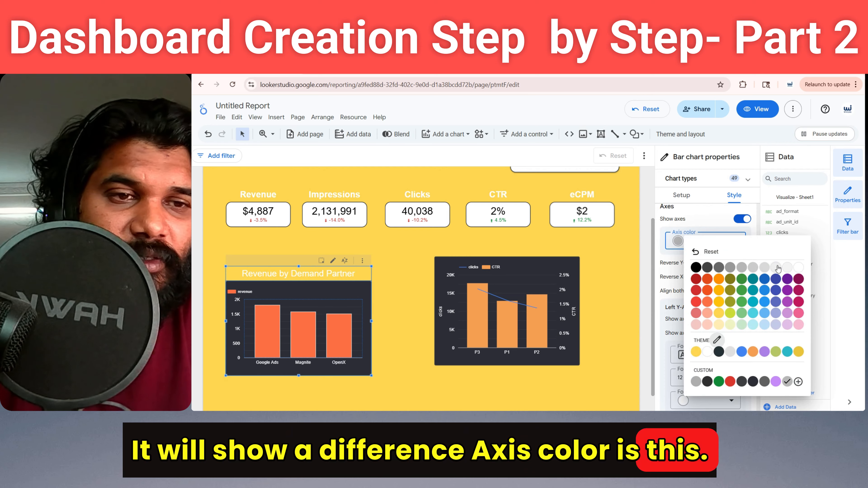
left_click(798, 265)
left_click(728, 241)
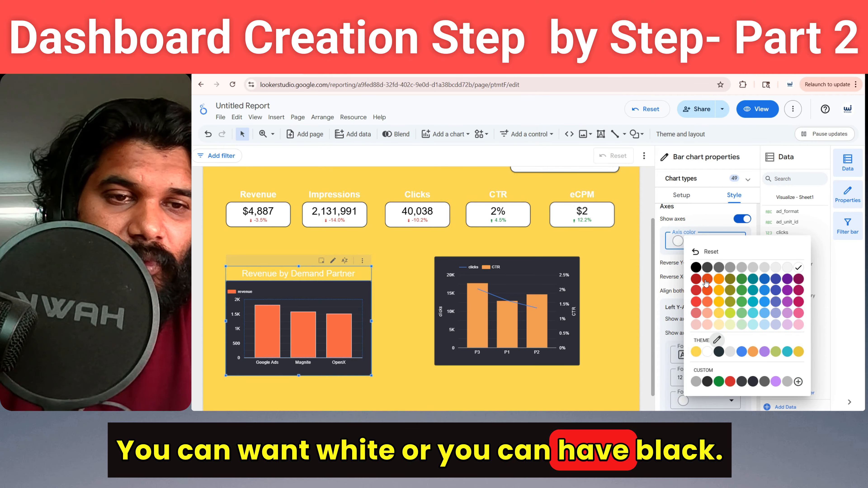
left_click(696, 268)
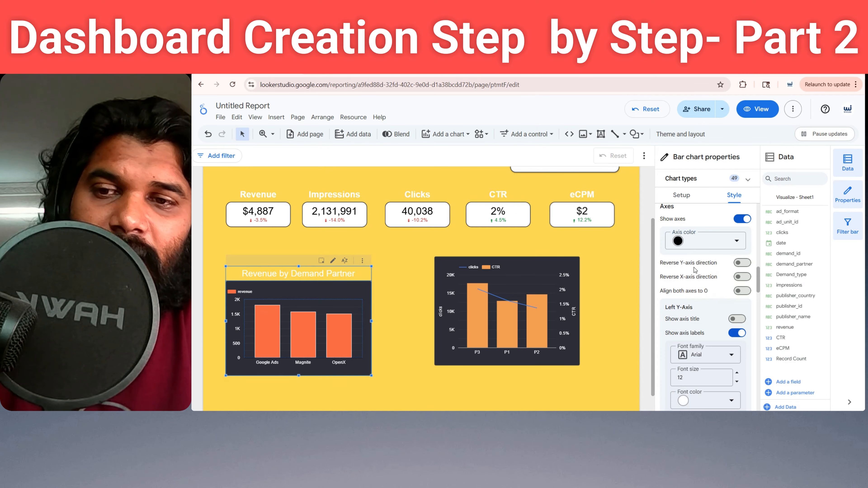
left_click(732, 241)
left_click(793, 266)
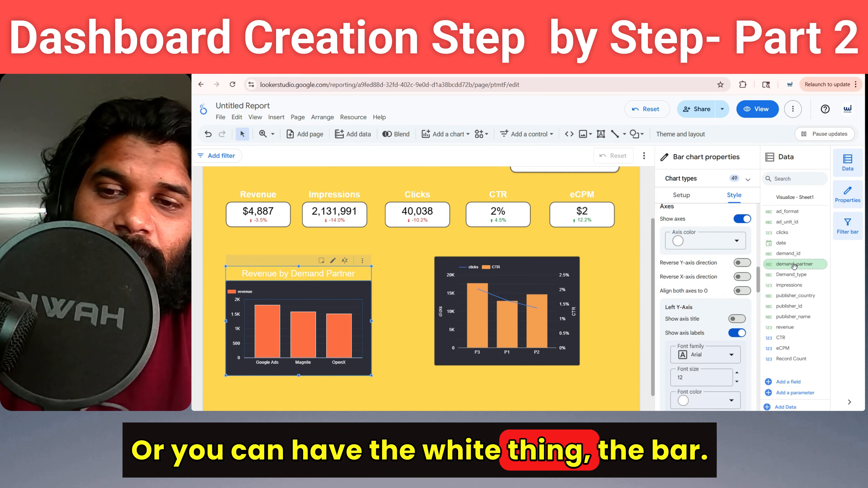
- Try black as the left Y-axis label font color and restore it to white
scroll(707, 308, "down", 3)
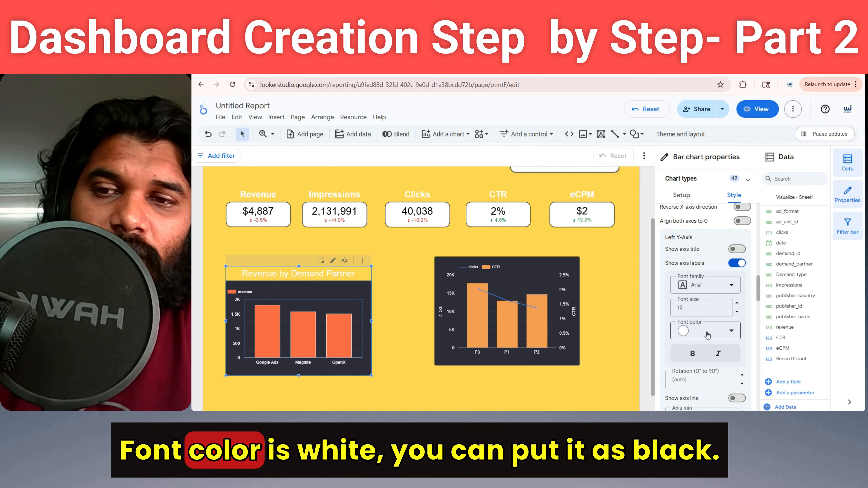
left_click(708, 334)
left_click(701, 283)
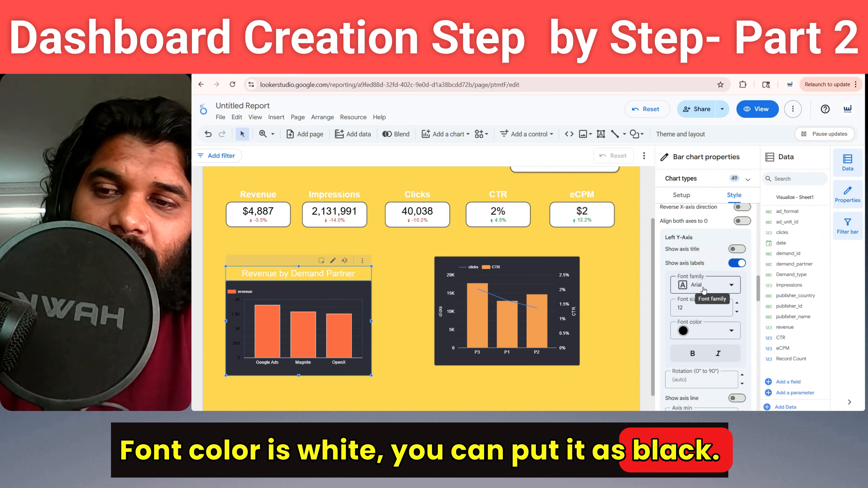
left_click(691, 331)
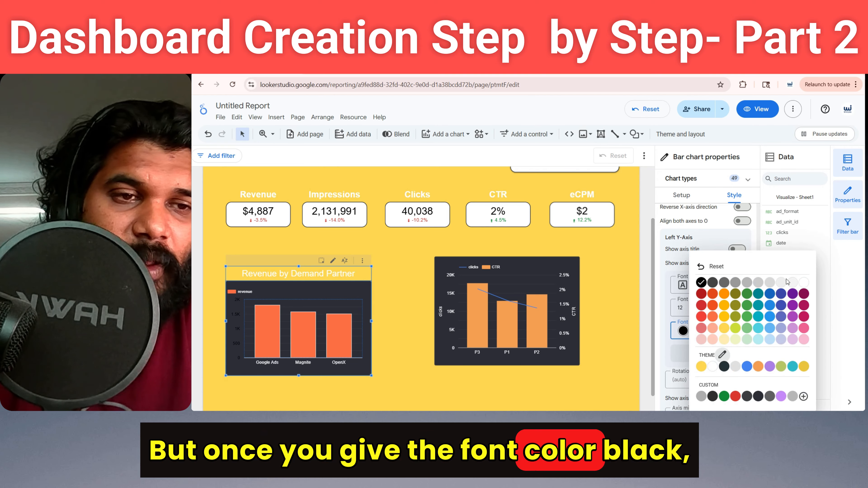
left_click(804, 283)
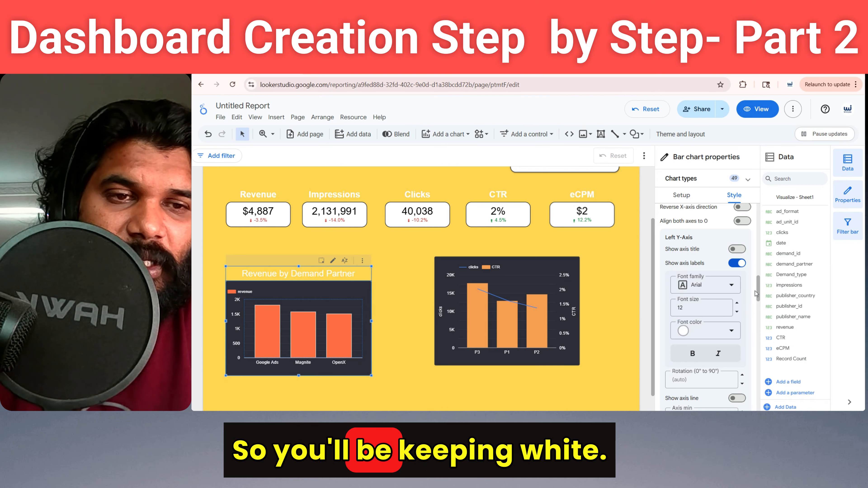
- Set the column chart's left Y-axis label font color to black and its chart background to white
scroll(759, 308, "down", 3)
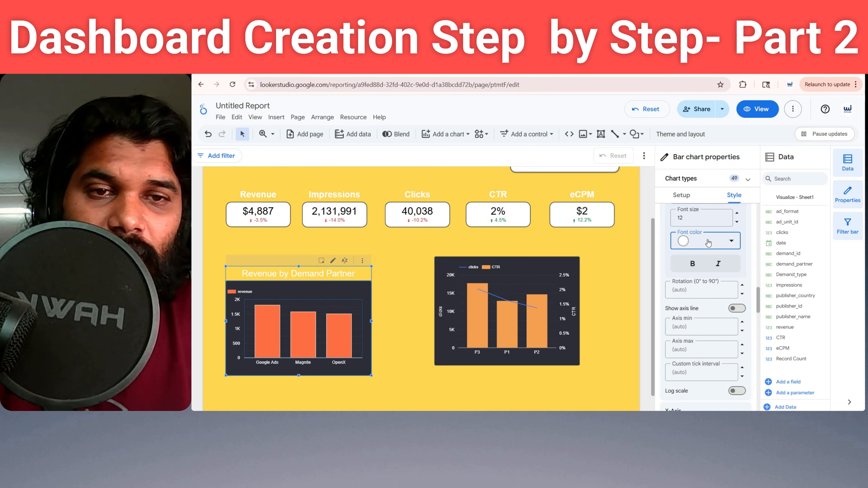
left_click(708, 243)
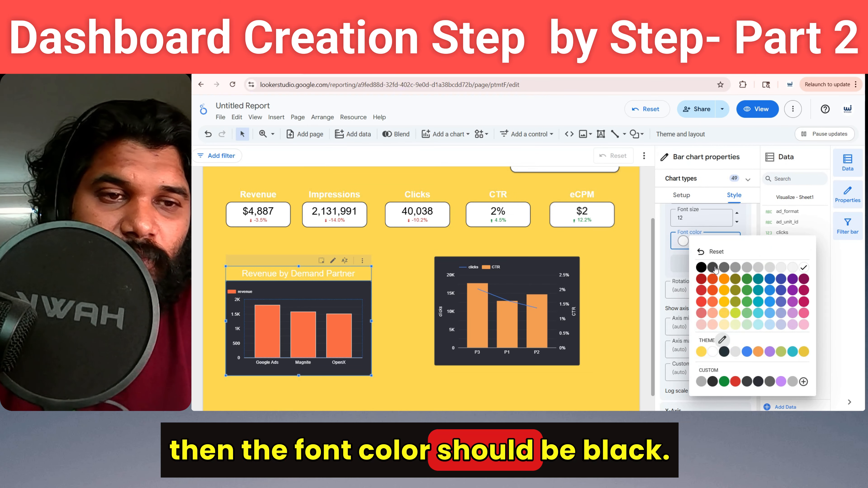
left_click(702, 268)
scroll(718, 301, "down", 5)
left_click_drag(758, 315, 765, 374)
scroll(707, 284, "down", 1)
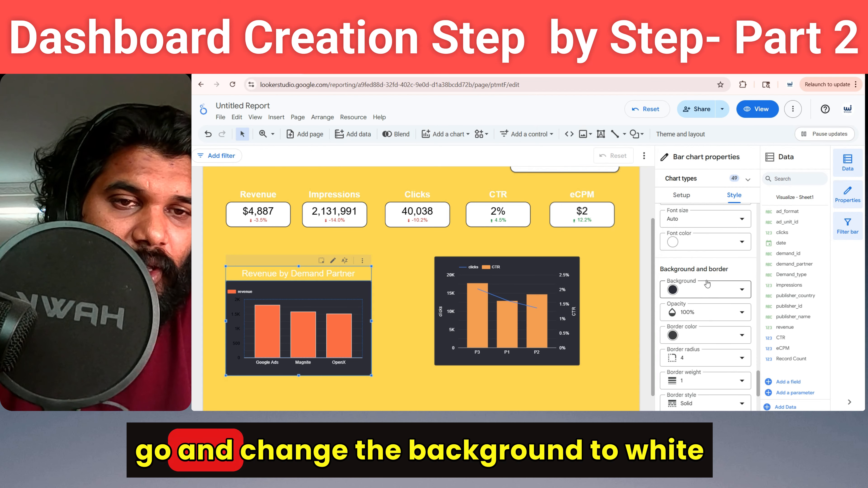
left_click(709, 291)
left_click(790, 265)
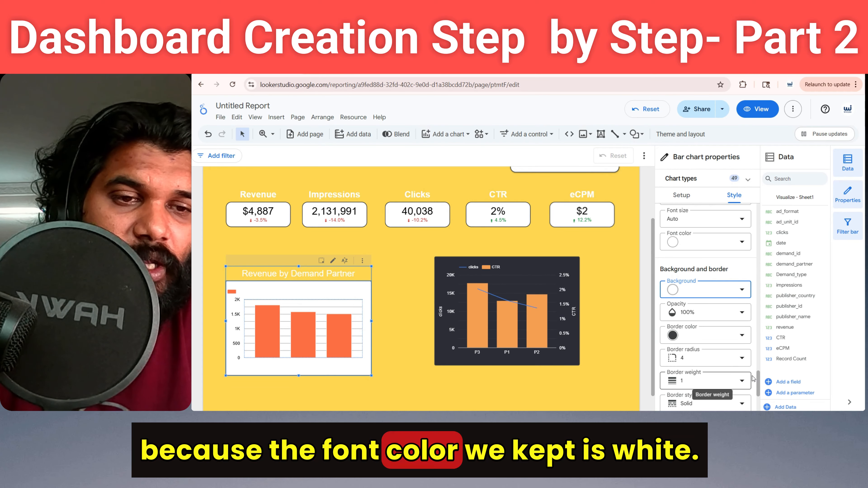
- Set the column chart's legend font color to black and deselect the chart
scroll(719, 351, "up", 3)
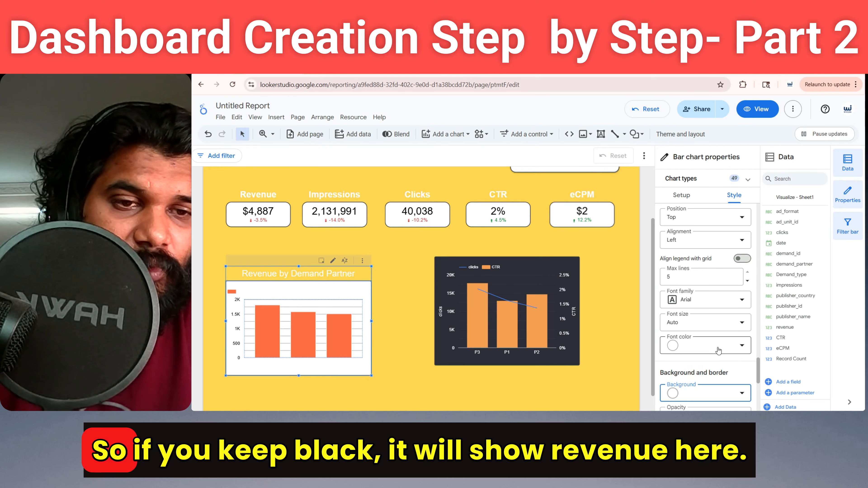
left_click(719, 351)
left_click(691, 284)
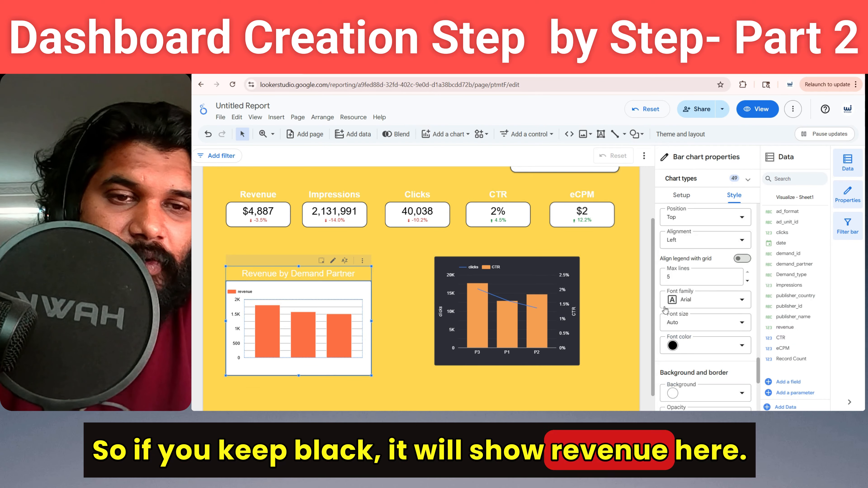
left_click(408, 309)
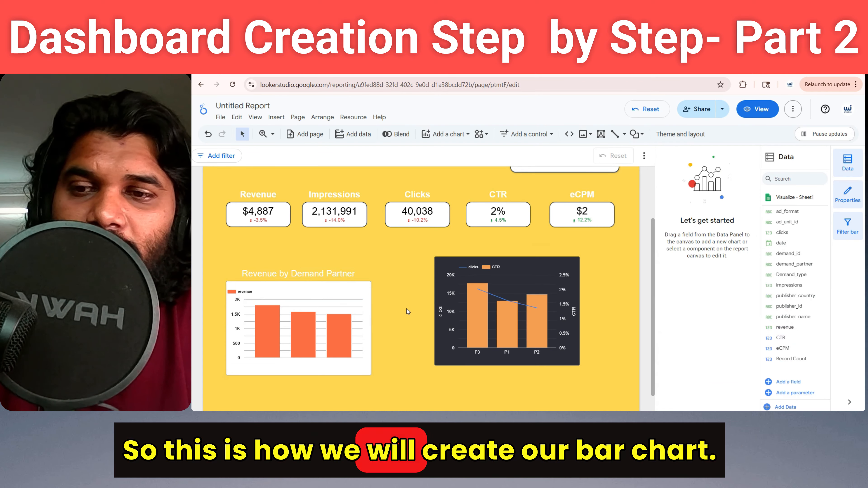
- Show a title on the clicks and CTR combo chart reading "Revenue and Impressions over Time", following the matching chart in the reference Adtech Dashboard
mouse_move(295, 302)
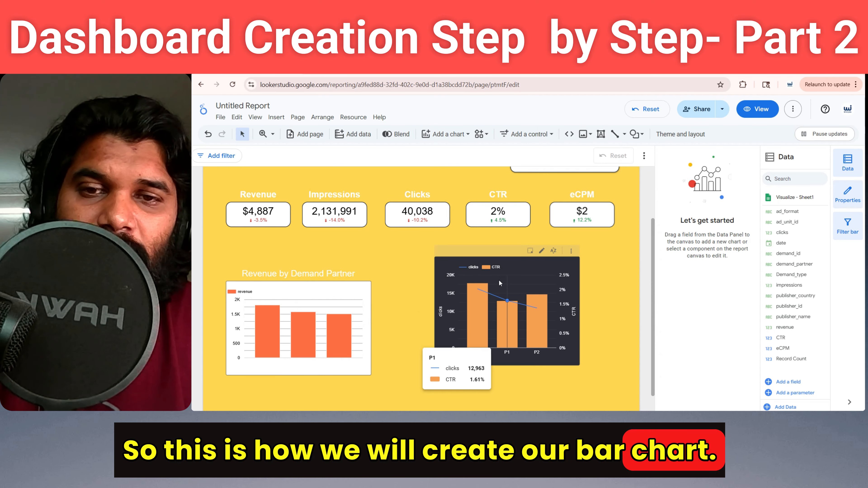
left_click(509, 297)
key("alt+Tab")
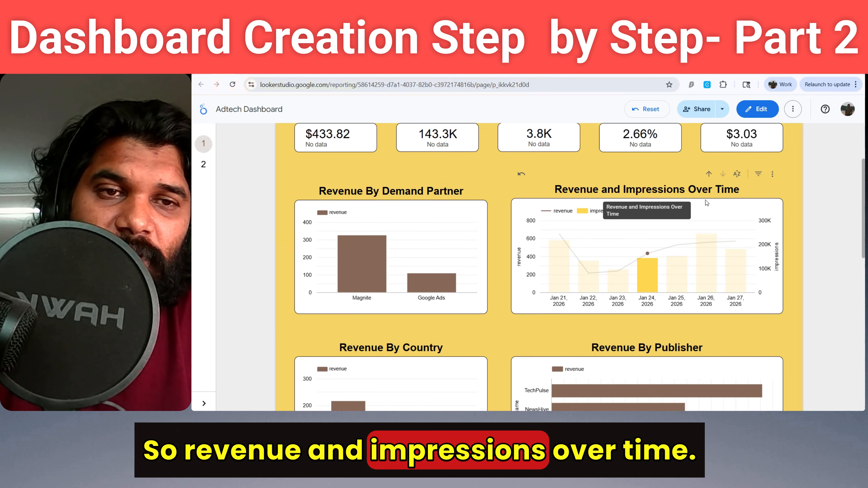
key("alt+Tab")
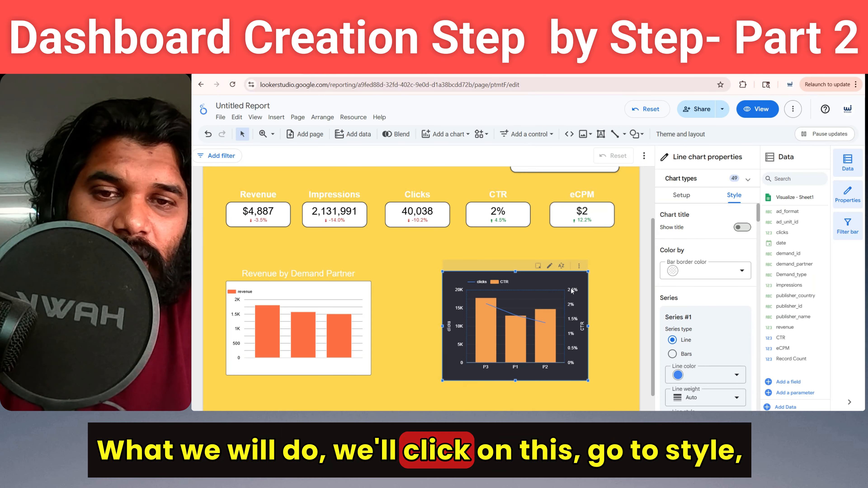
left_click(742, 227)
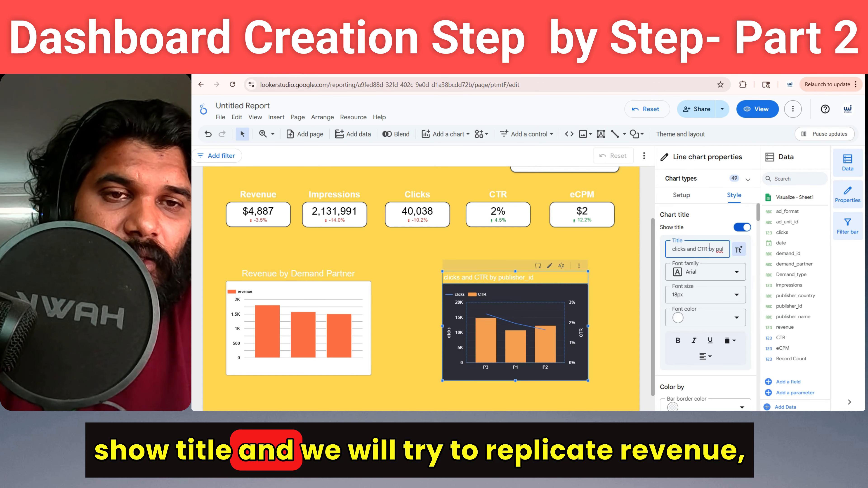
key("BackSpace")
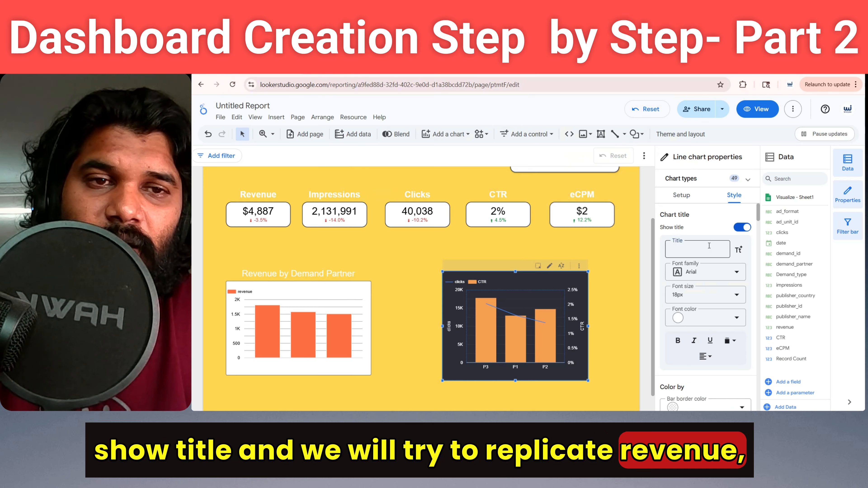
type("r")
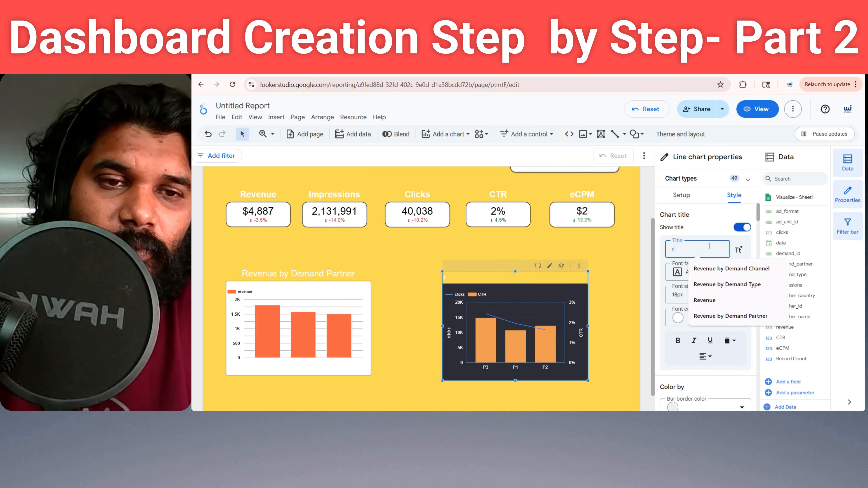
type("erve")
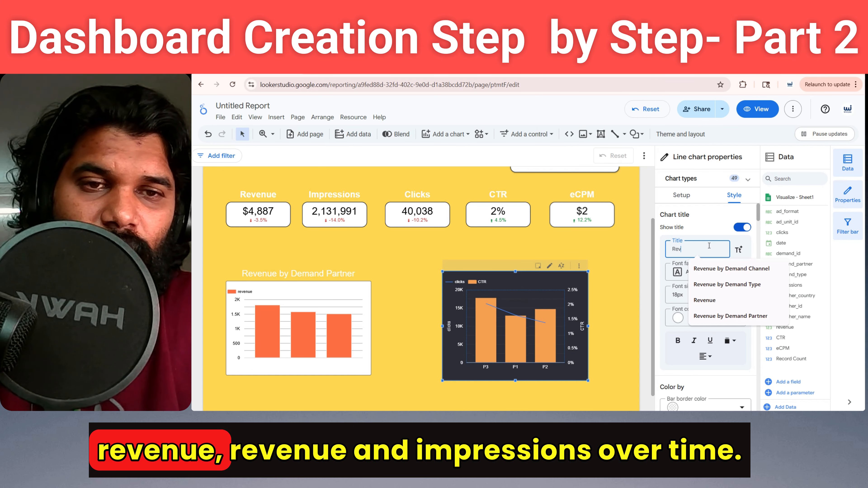
type("enue and Impres")
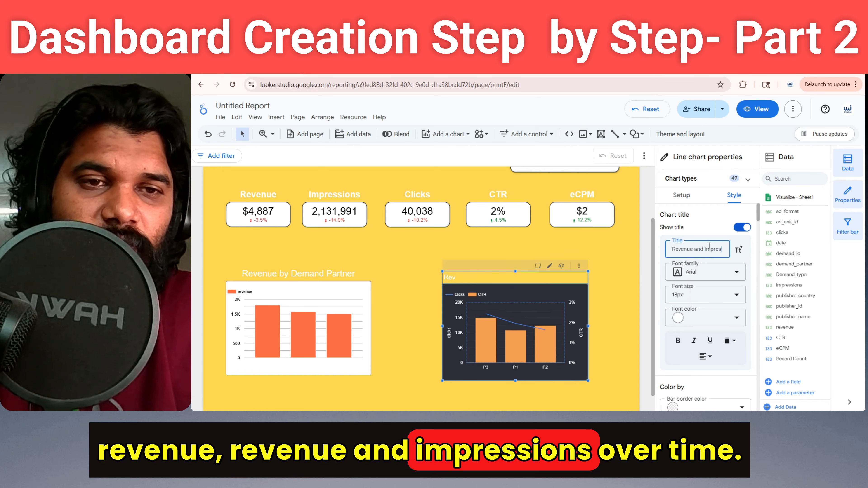
type("sions over Time")
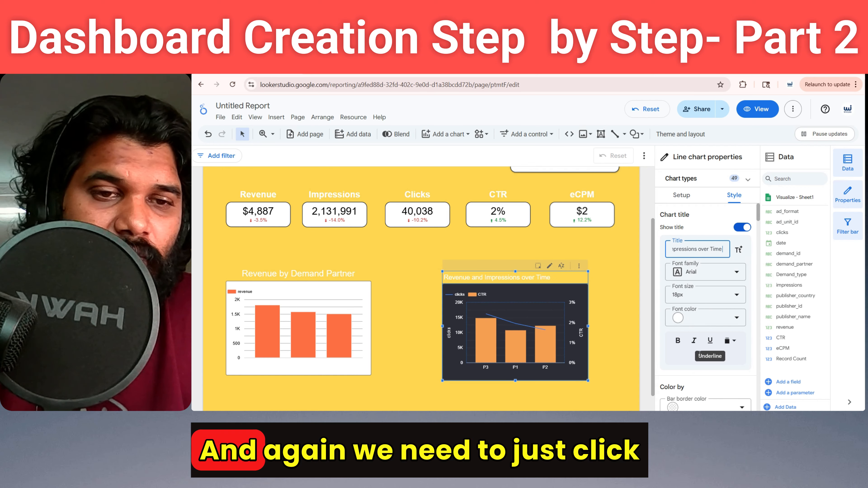
- Center the Revenue and Impressions over Time title and make it black and bold
left_click(709, 359)
left_click(704, 361)
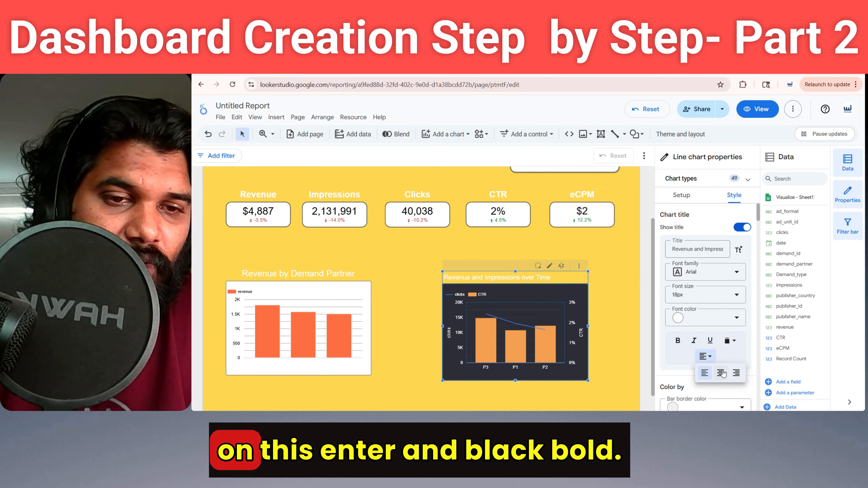
left_click(720, 372)
left_click(710, 320)
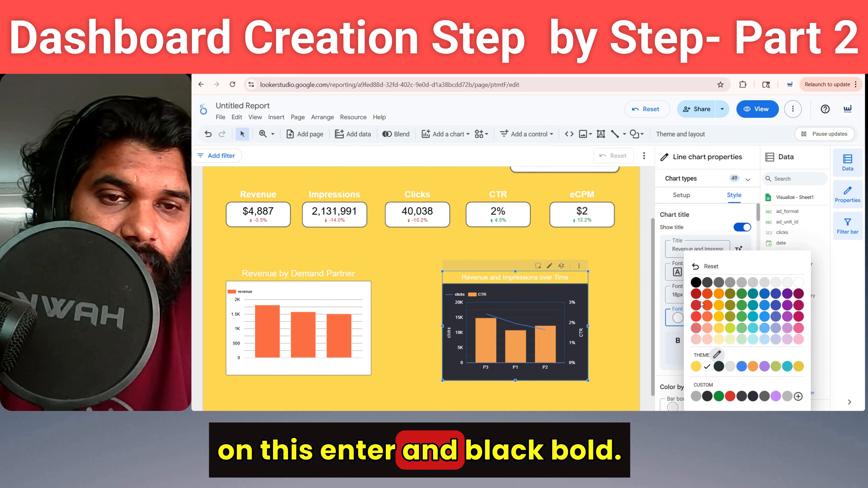
left_click(696, 282)
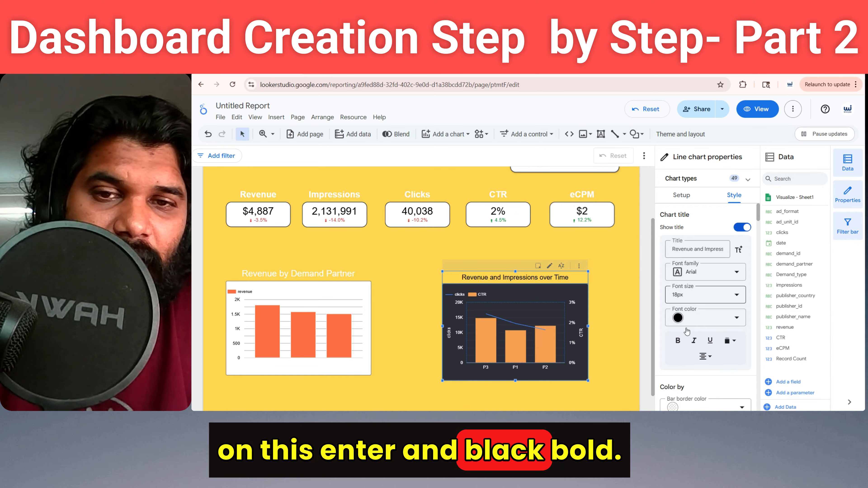
left_click(678, 341)
- Make the Revenue by Demand Partner chart title black and bold
left_click(305, 305)
right_click(294, 276)
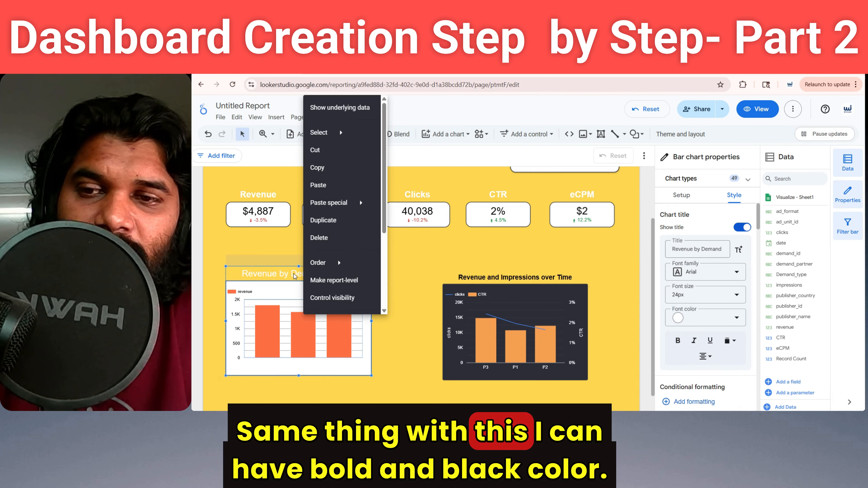
left_click(679, 344)
right_click(679, 343)
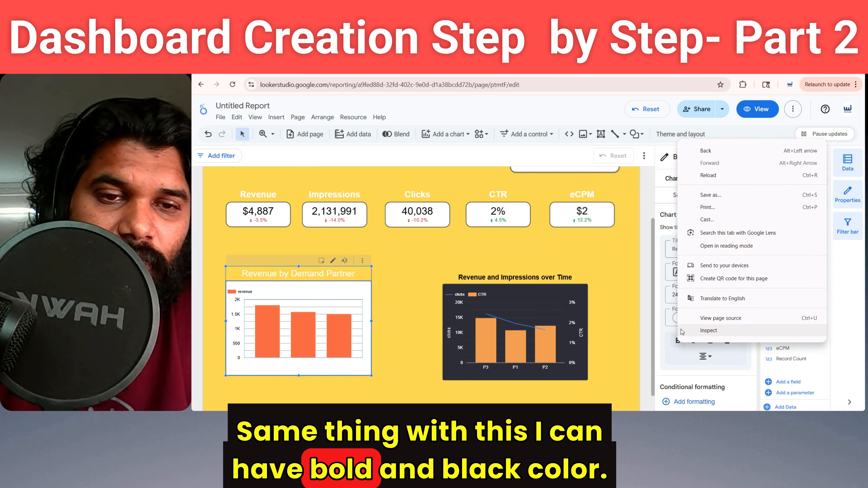
left_click(674, 322)
left_click(695, 283)
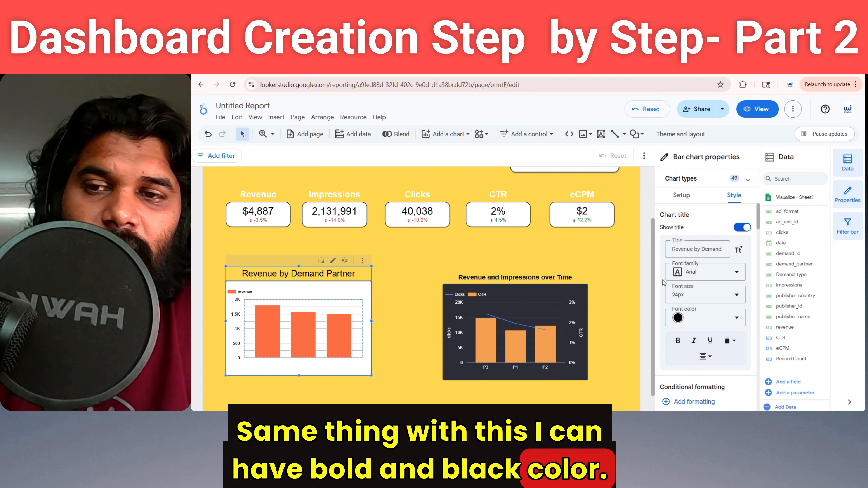
left_click(676, 342)
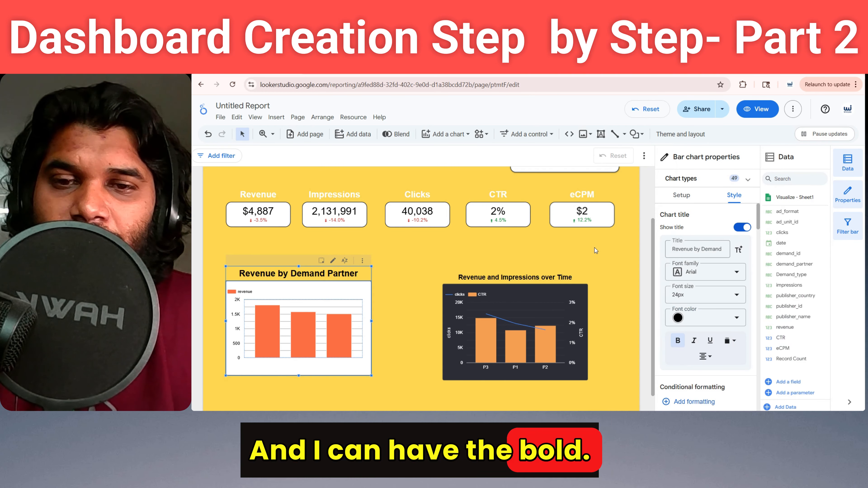
- Move the Revenue and Impressions over Time chart slightly up to line up with the Revenue by Demand Partner chart
right_click(591, 246)
left_click(514, 304)
left_click_drag(511, 305, 513, 301)
right_click(513, 301)
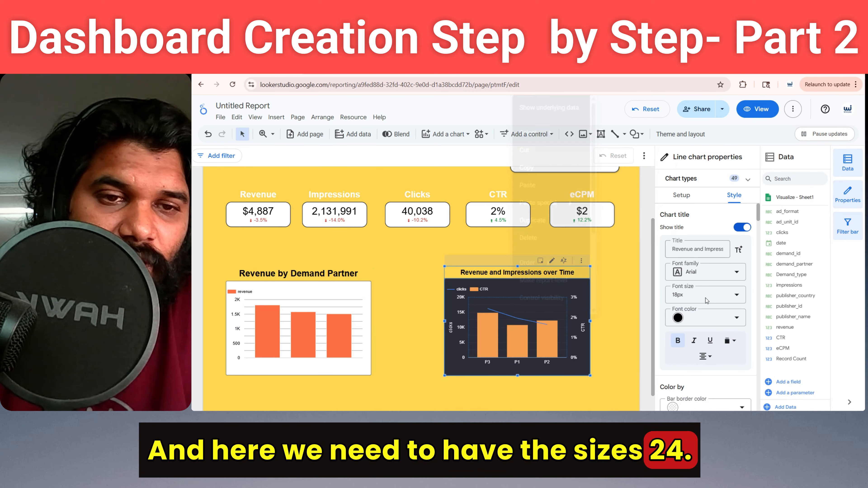
- Set the Revenue and Impressions over Time title's font size to 24px and widen the chart to fit it
left_click(706, 298)
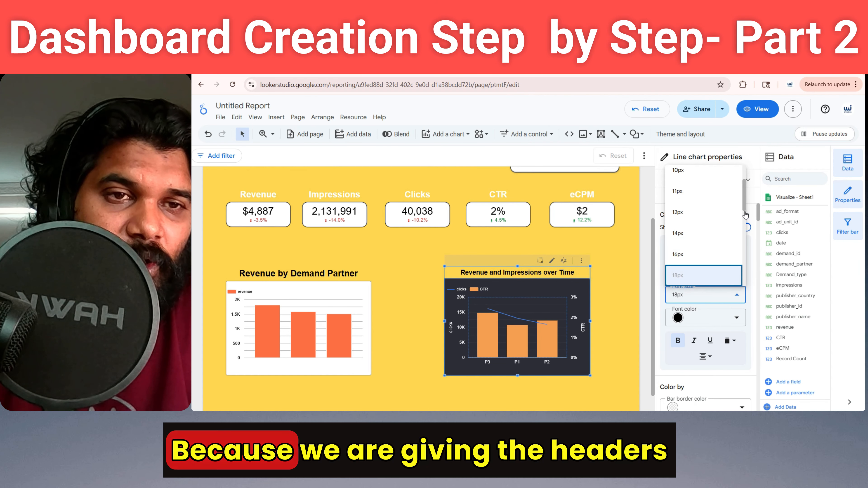
scroll(729, 241, "down", 3)
left_click(729, 238)
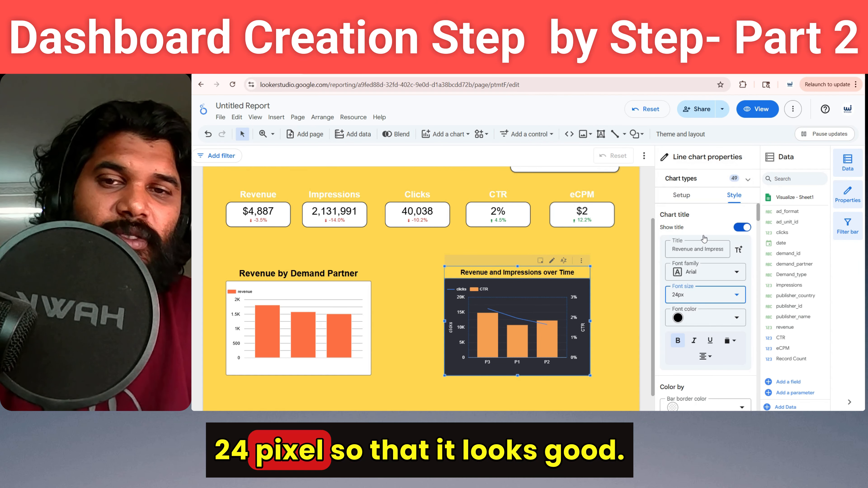
left_click_drag(591, 321, 621, 319)
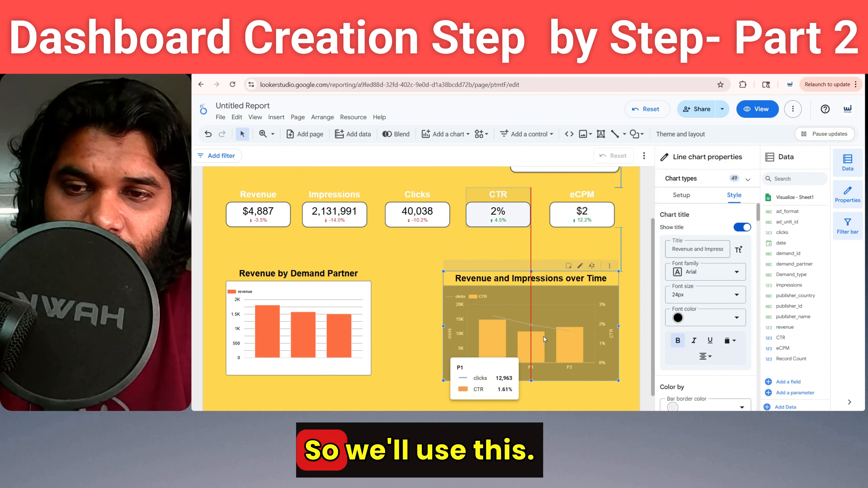
- Widen the Revenue by Demand Partner chart and clear the OpenX demand_partner filter
left_click(347, 329)
left_click(346, 330)
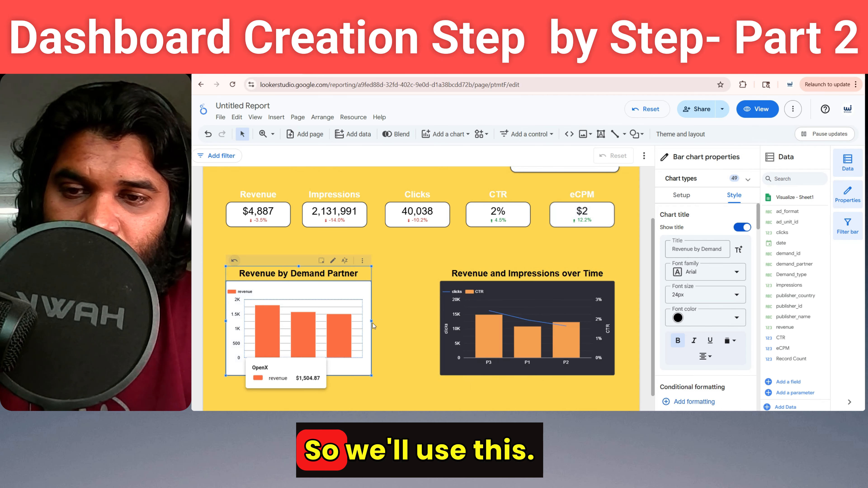
left_click_drag(372, 323, 397, 320)
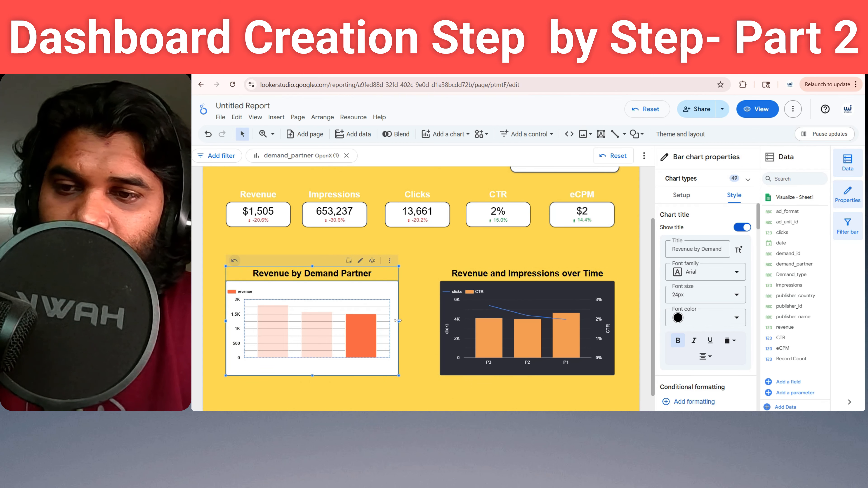
left_click(235, 262)
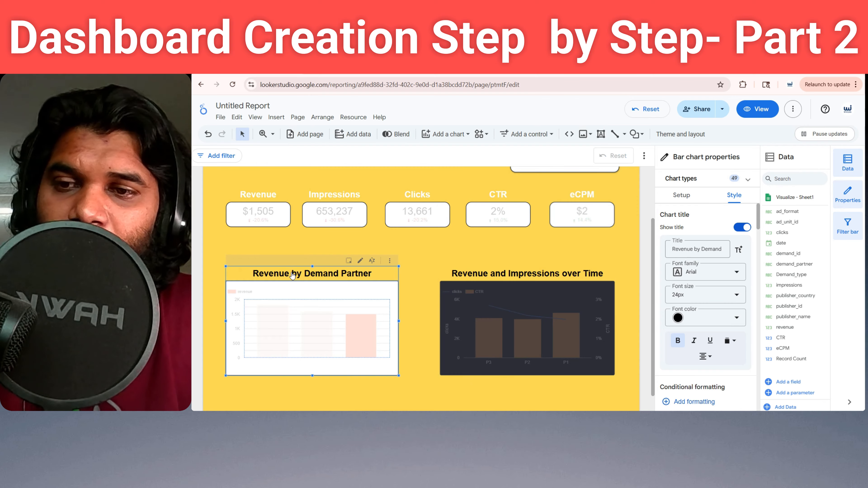
- Set the Revenue and Impressions over Time chart's X-axis dimension to date and widen the chart slightly
left_click(503, 284)
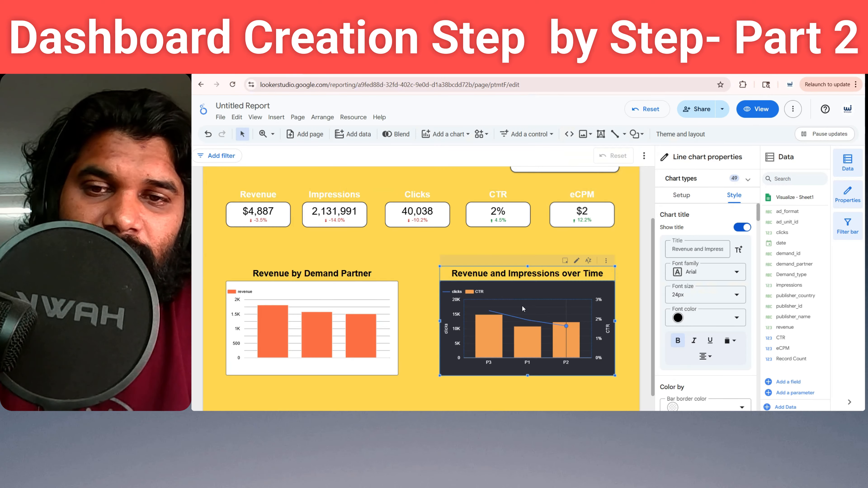
left_click(681, 195)
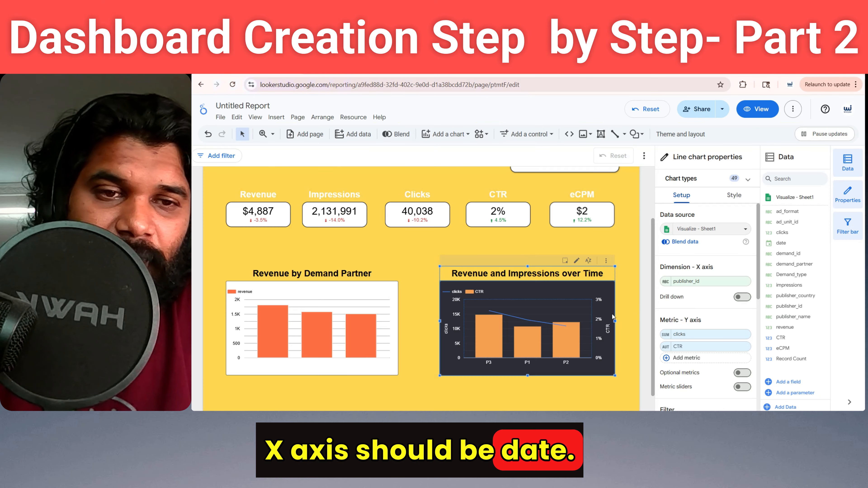
left_click_drag(781, 243, 706, 287)
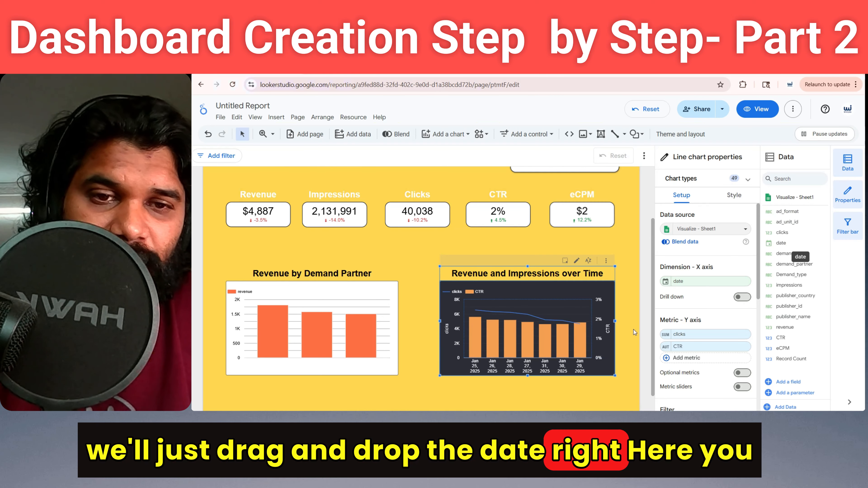
left_click_drag(615, 321, 620, 321)
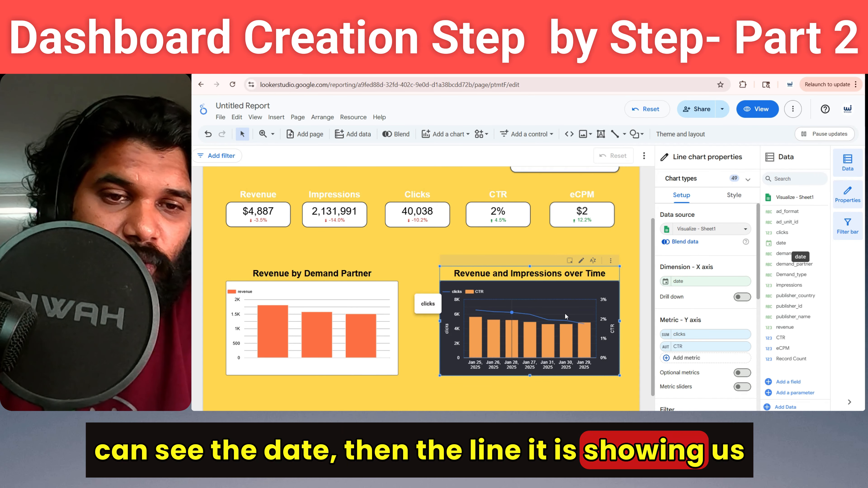
- Replace the Revenue and Impressions over Time chart's Y-axis metrics clicks and CTR with revenue and impressions
left_click_drag(785, 327, 691, 346)
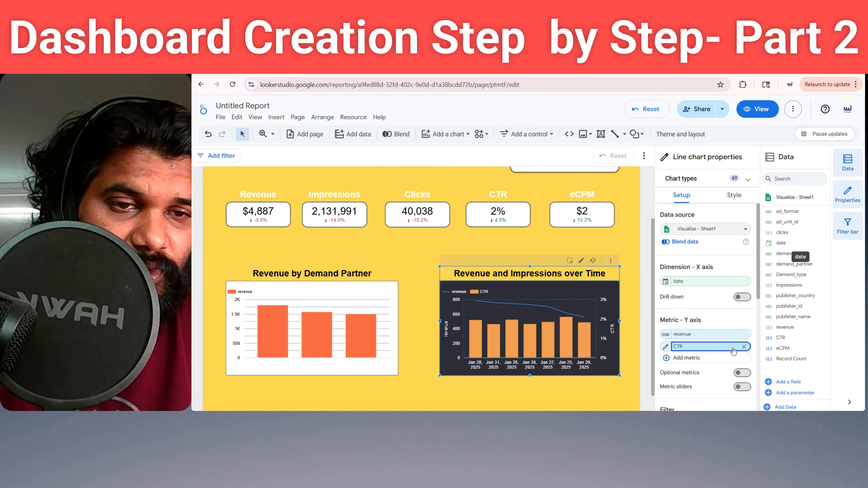
left_click(718, 335)
scroll(752, 278, "down", 5)
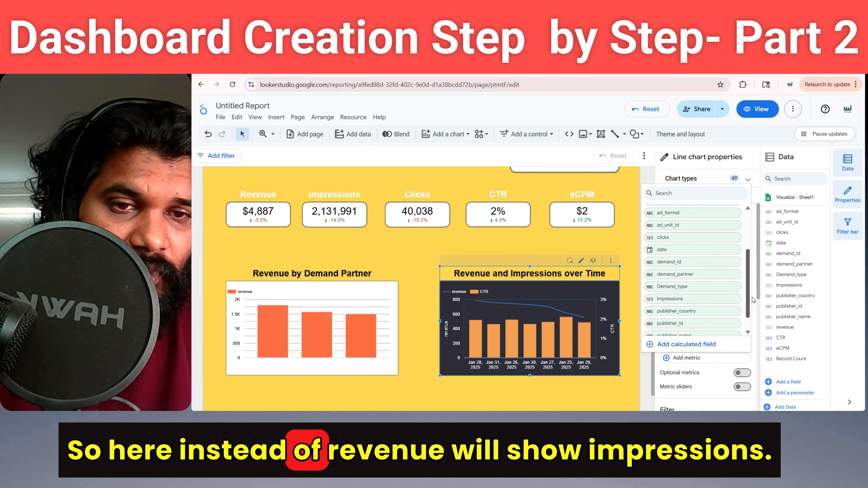
left_click(718, 296)
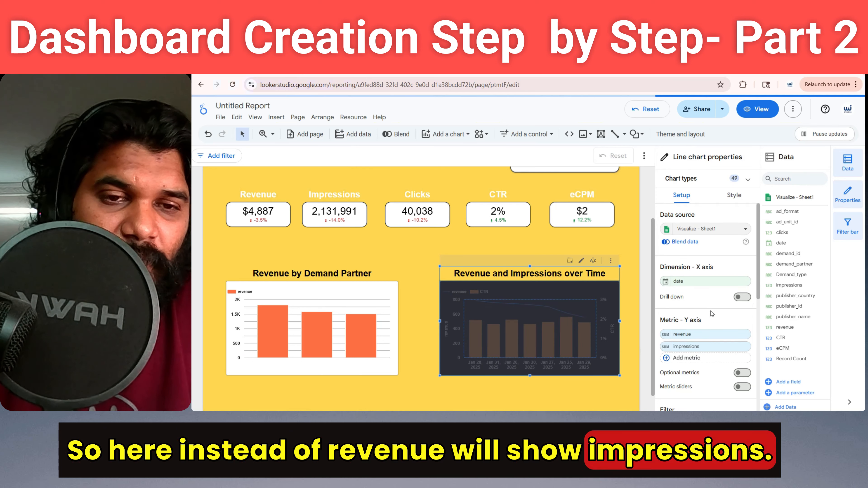
- Look through the remaining setup options of the Revenue and Impressions over Time chart beyond its metrics
mouse_move(478, 359)
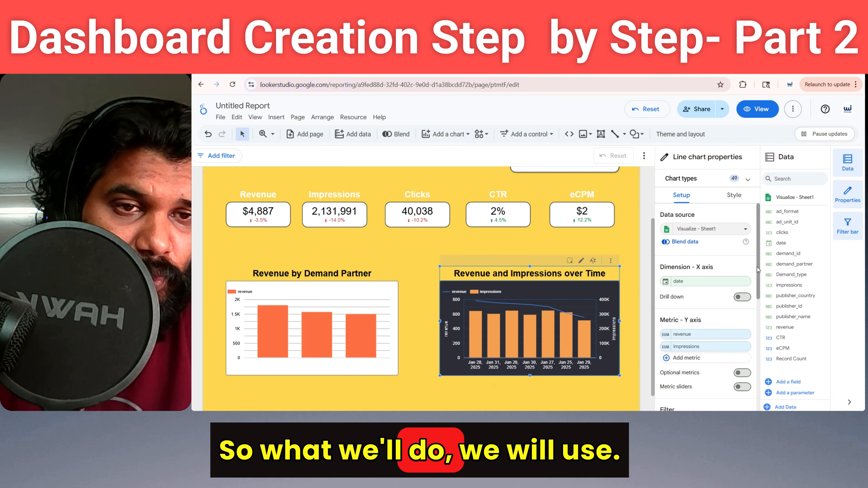
scroll(758, 270, "down", 5)
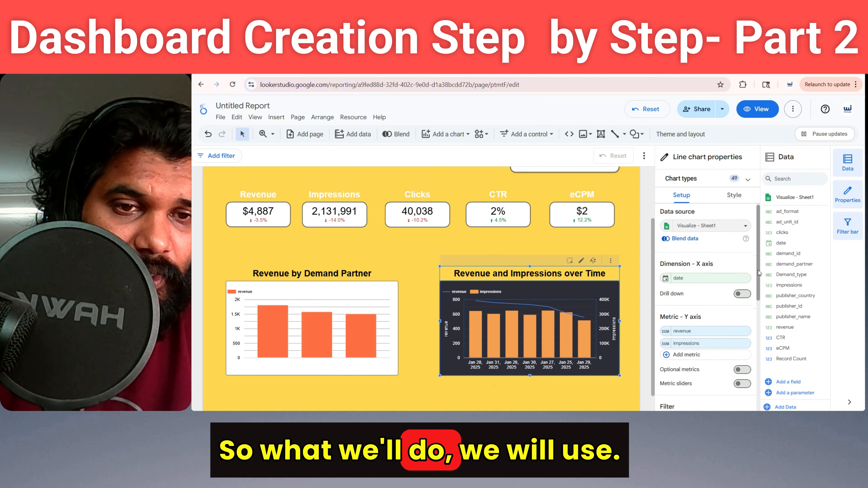